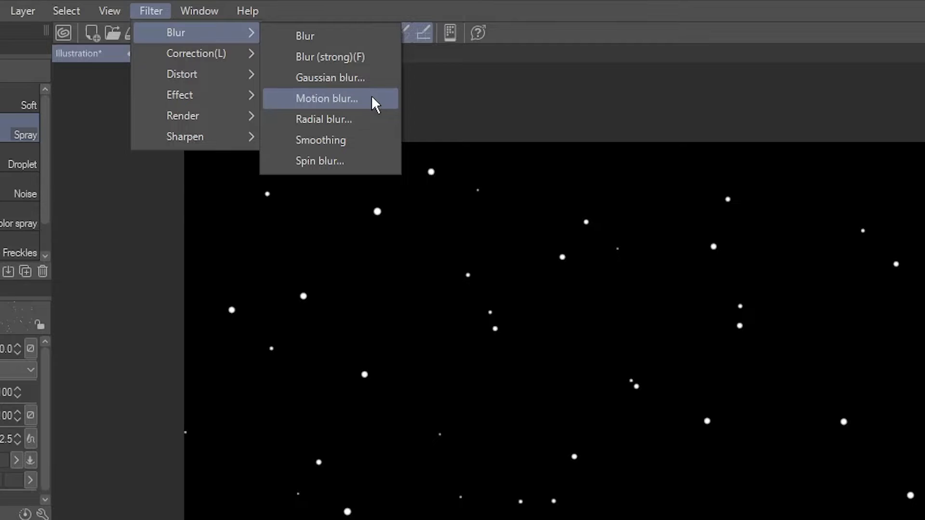
Step: Apply a motion blur to the white dots with strength 20, angle 90 and direction Backward
left_click(372, 98)
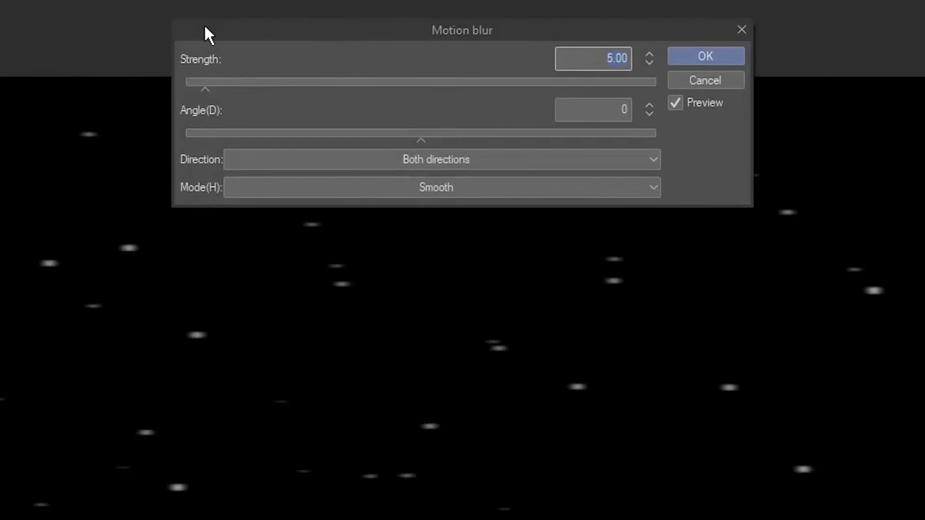
type("20")
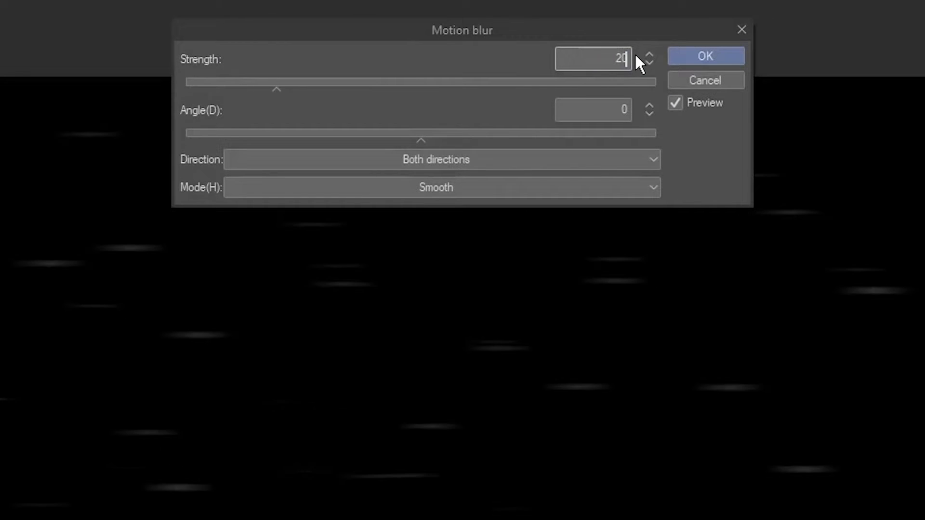
left_click(601, 111)
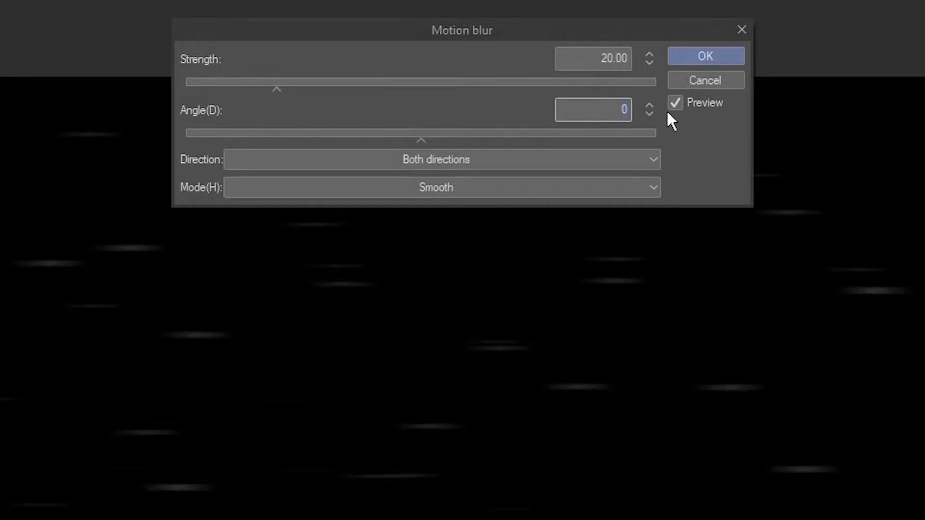
type("90")
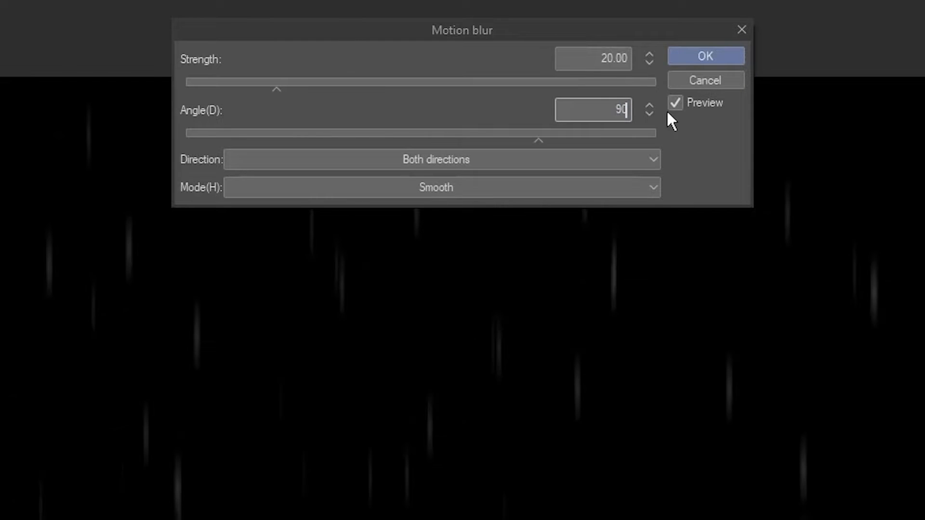
left_click(386, 157)
left_click(336, 218)
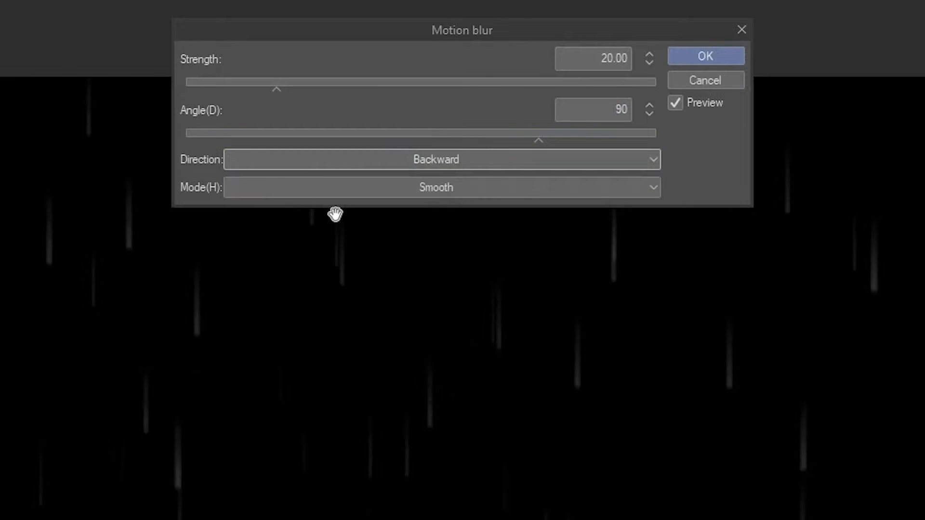
left_click(694, 56)
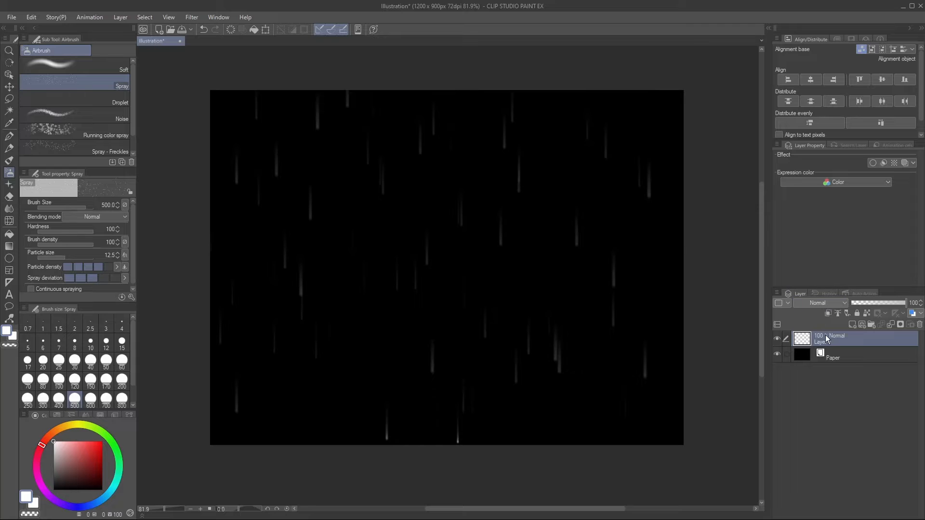
Step: Make three copies of the raindrop layer and merge all four layers into one to strengthen the streaks
key("ctrl+c")
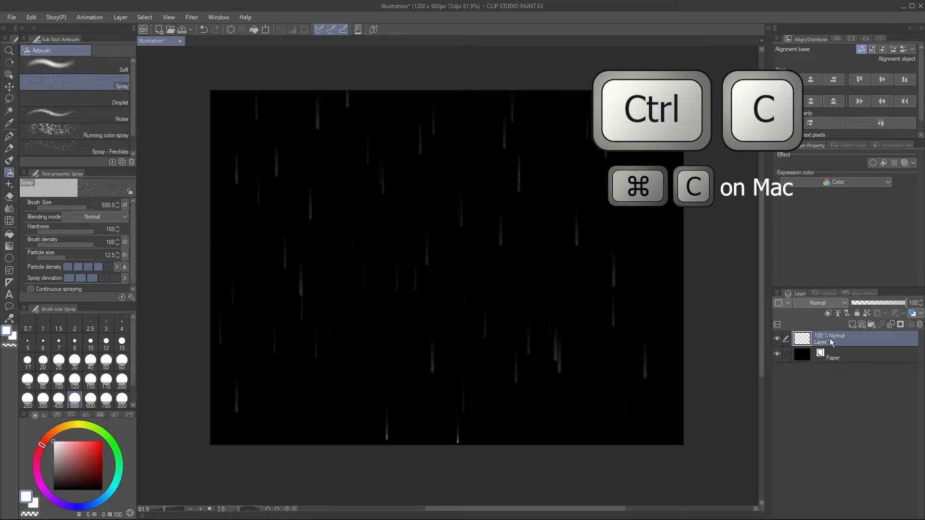
key("ctrl+v")
key("ctrl+v")
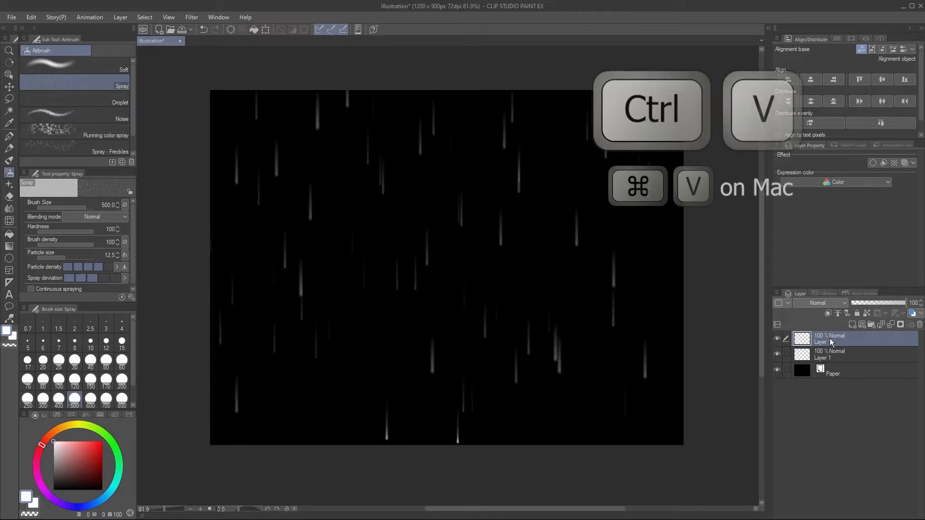
key("ctrl+v")
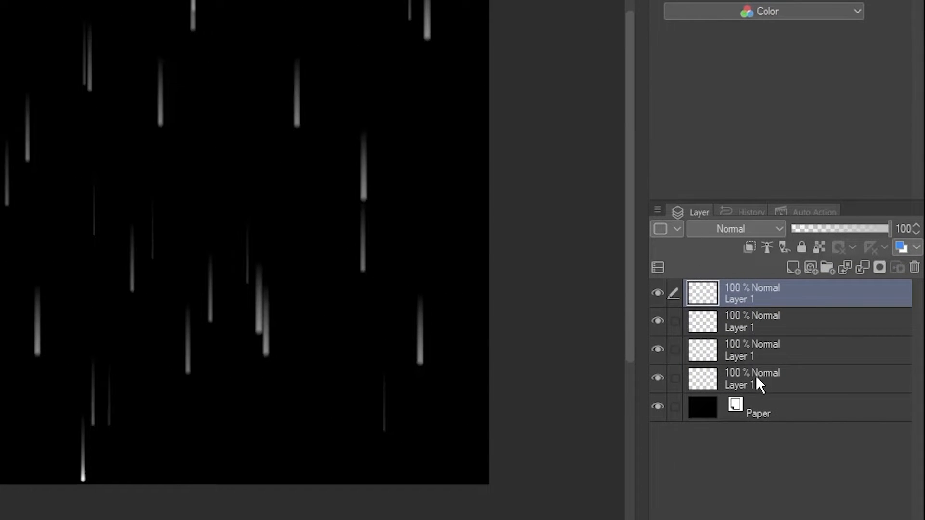
left_click(832, 388, "shift")
right_click(756, 379)
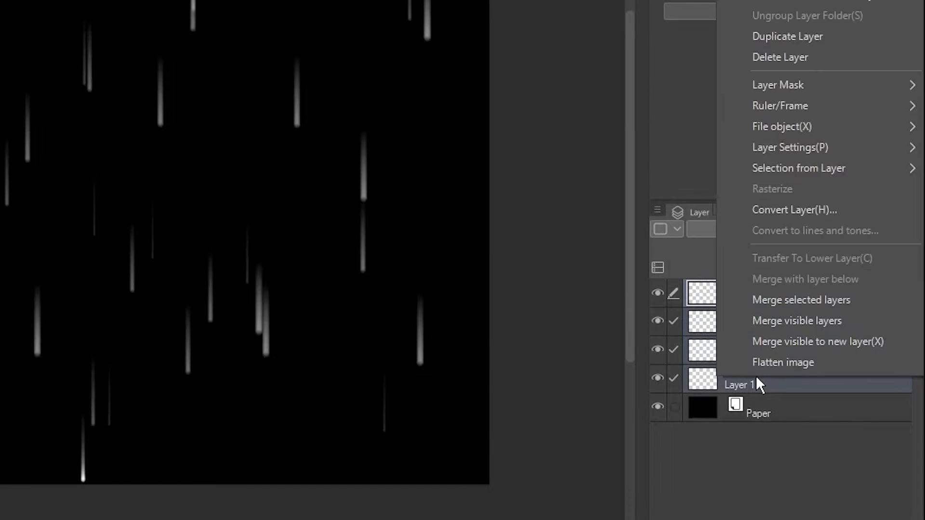
left_click(761, 299)
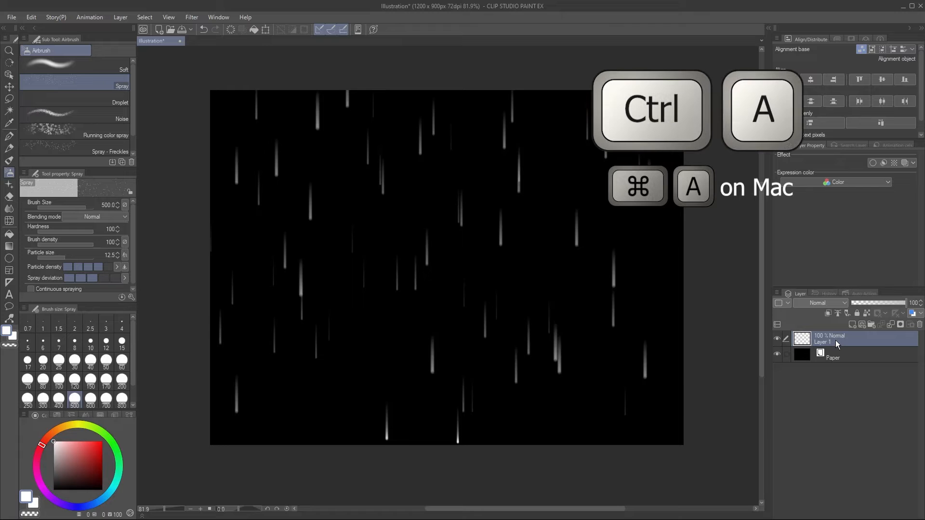
Step: Convert the whole canvas area of Layer 1 into an image material layer named Rain without keeping the original, and deselect
key("ctrl+a")
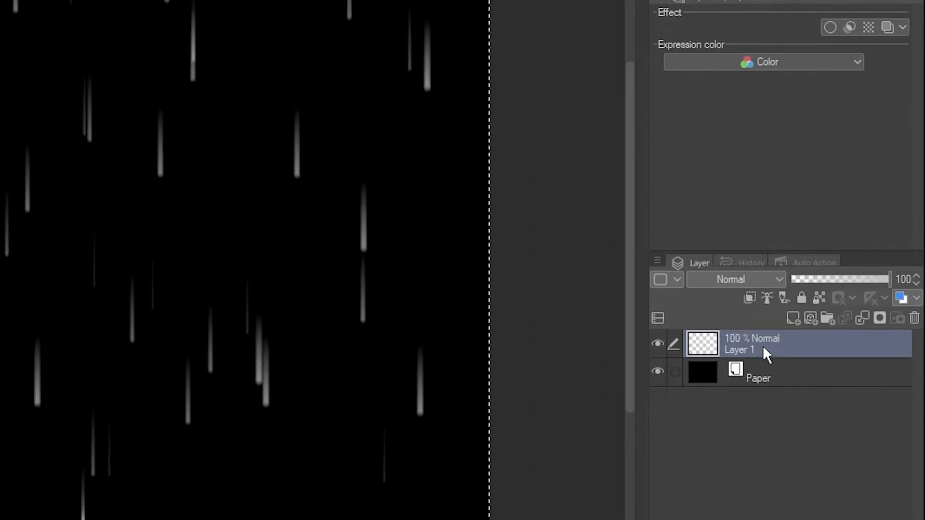
right_click(763, 347)
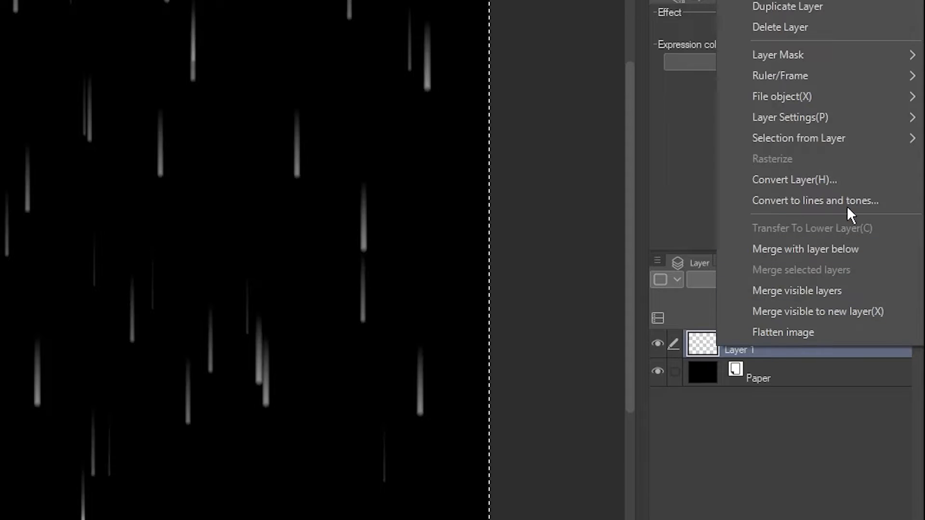
left_click(854, 179)
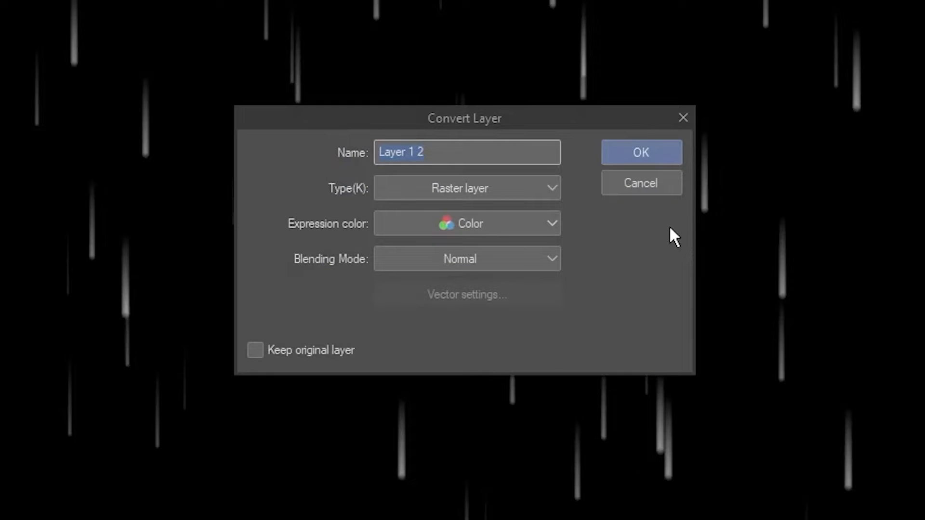
type("Rain")
left_click(539, 188)
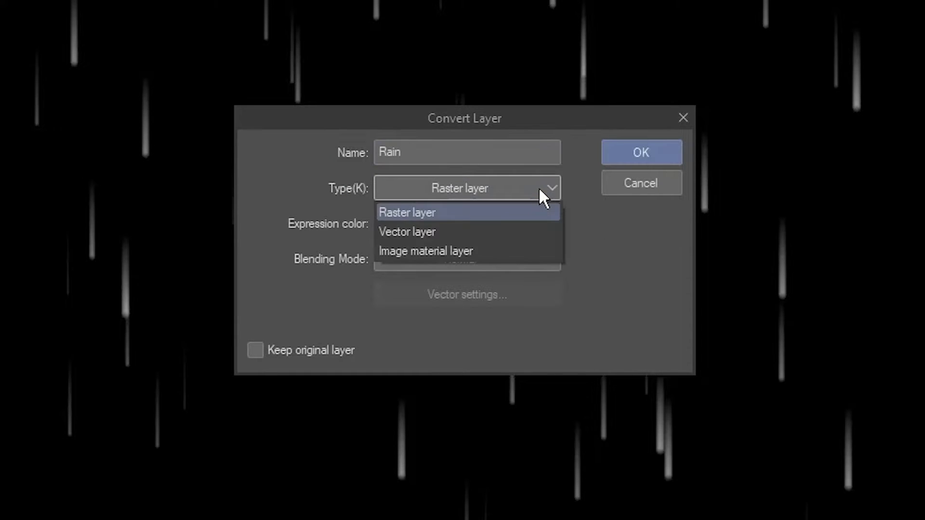
left_click(501, 251)
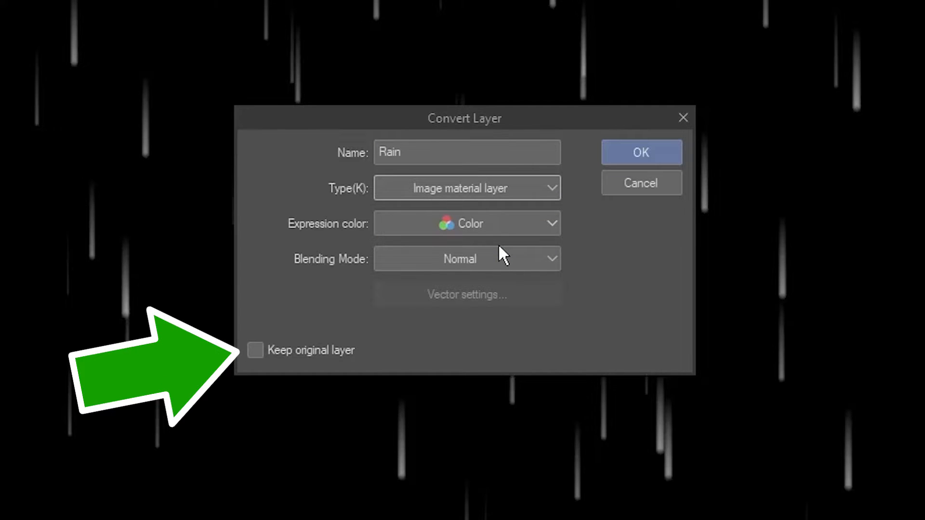
left_click(609, 154)
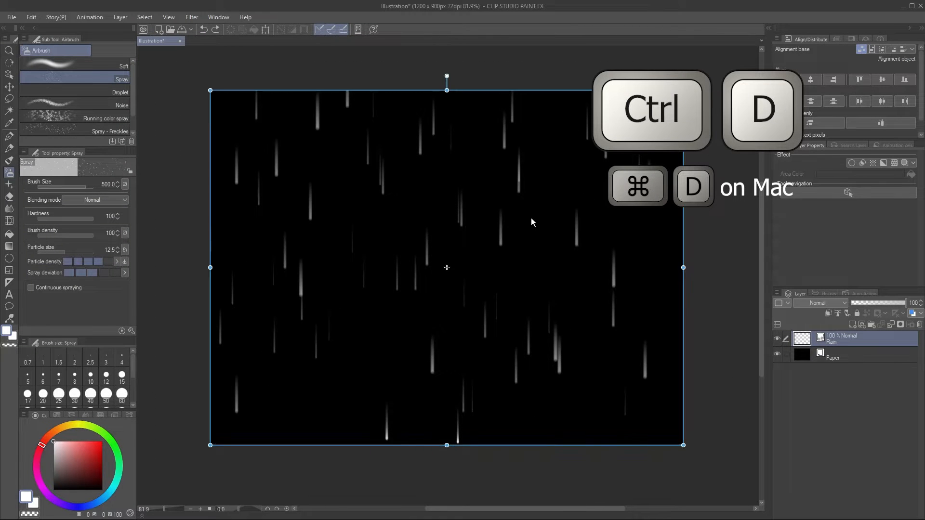
key("ctrl+d")
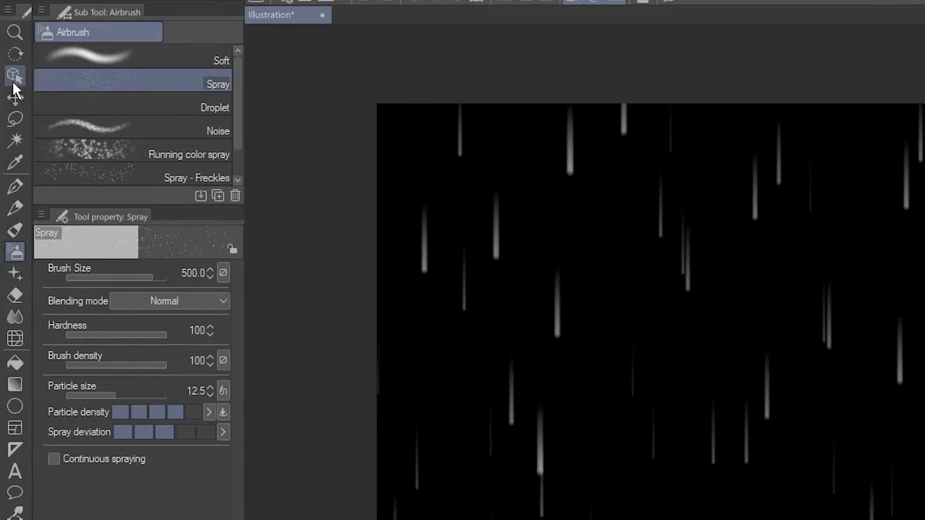
Step: Enable tiling on the Rain layer and shift it diagonally down and right so the tile seams fall inside the canvas
left_click(12, 81)
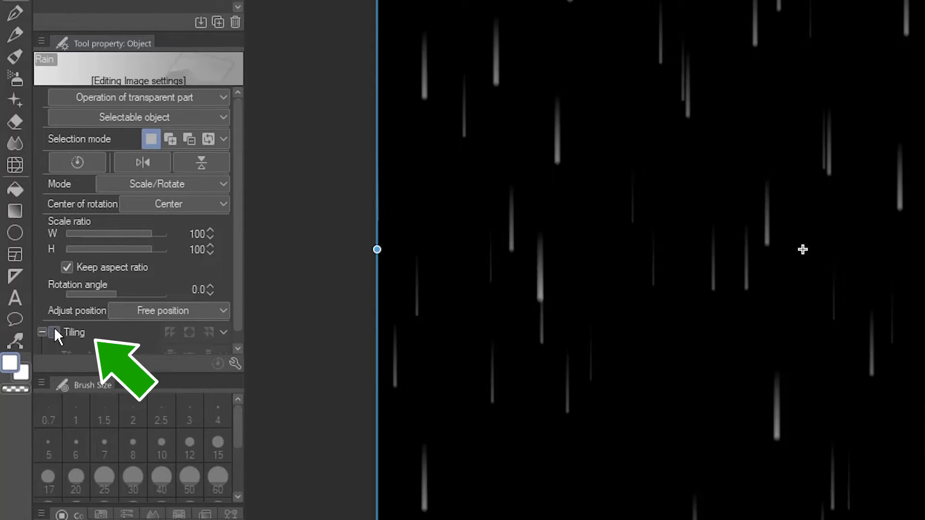
left_click(55, 333)
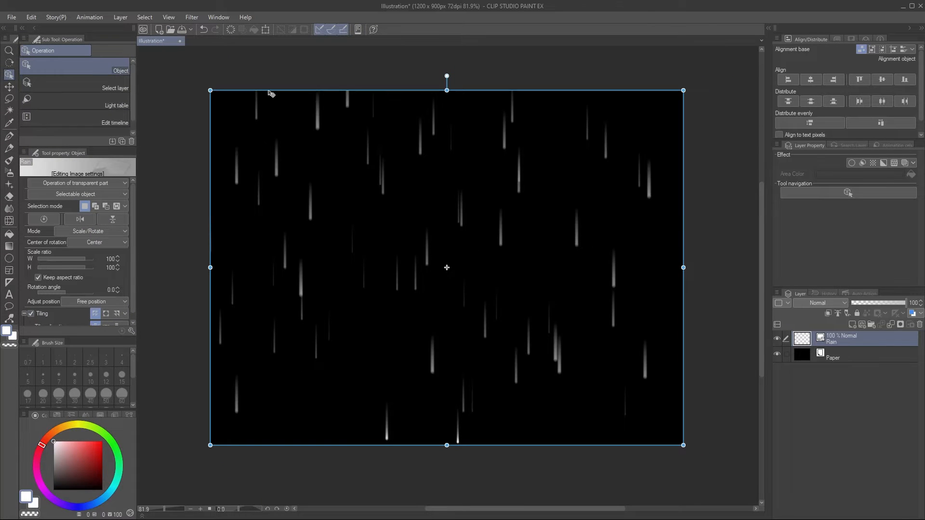
left_click_drag(271, 94, 519, 276)
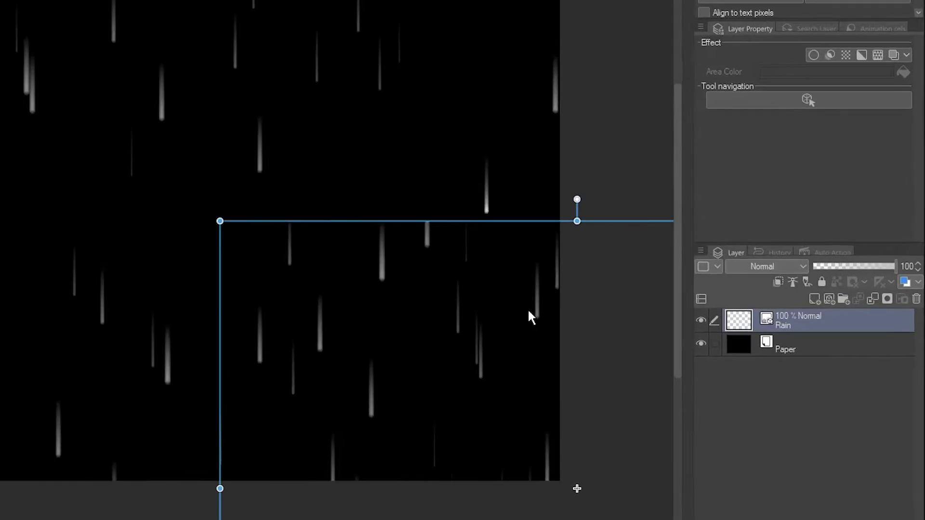
Step: Rasterize the Rain layer and erase the three cut-off or overly bright raindrops along the horizontal tile seam
right_click(860, 344)
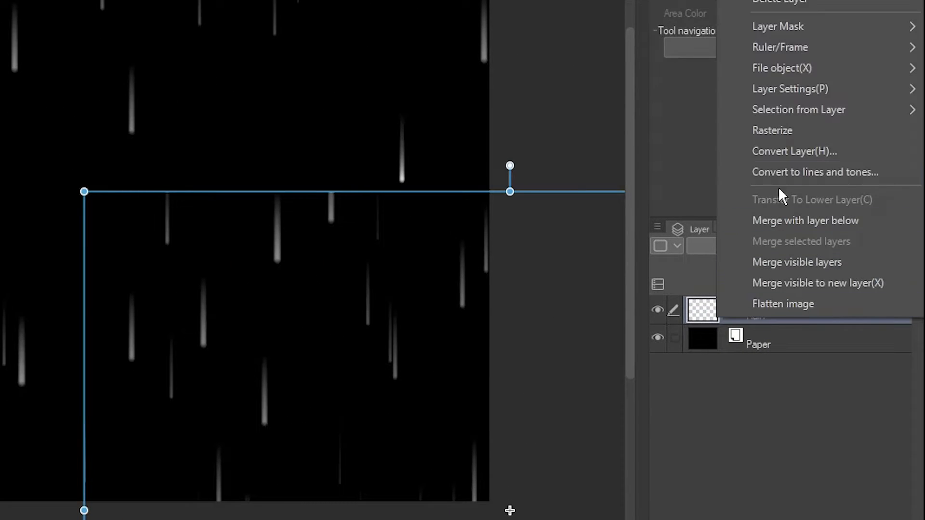
left_click(805, 130)
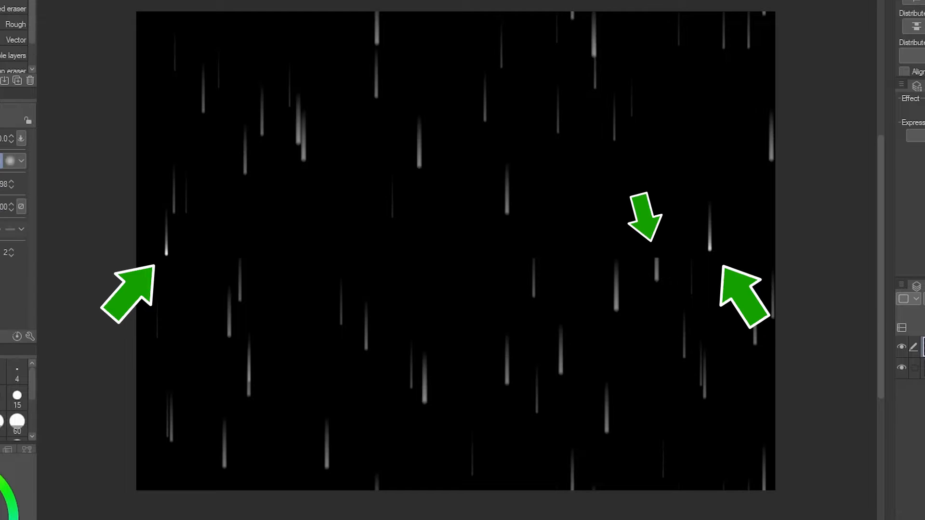
left_click_drag(166, 212, 161, 260)
left_click_drag(656, 258, 656, 279)
left_click_drag(704, 202, 713, 246)
Step: Move individual raindrops with rectangular selections to fill the gaps and even out the rain across the canvas
key("r")
key("m")
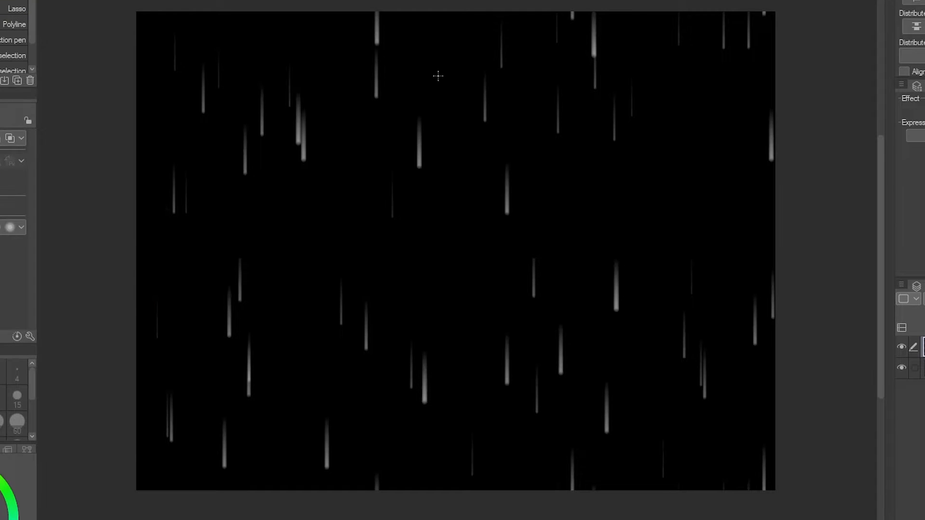
left_click_drag(454, 62, 493, 136)
left_click_drag(483, 115, 303, 245)
left_click_drag(251, 70, 276, 146)
left_click_drag(264, 120, 653, 233)
left_click_drag(386, 329, 417, 402)
left_click_drag(408, 376, 434, 274)
left_click_drag(588, 361, 624, 446)
left_click_drag(605, 409, 619, 409)
mouse_move(605, 90)
left_mouse_down()
mouse_move(622, 153)
mouse_move(694, 140)
left_mouse_up()
mouse_move(235, 244)
left_mouse_down()
mouse_move(261, 303)
mouse_move(262, 264)
left_mouse_up()
mouse_move(182, 157)
left_mouse_down()
mouse_move(211, 226)
mouse_move(201, 269)
left_mouse_up()
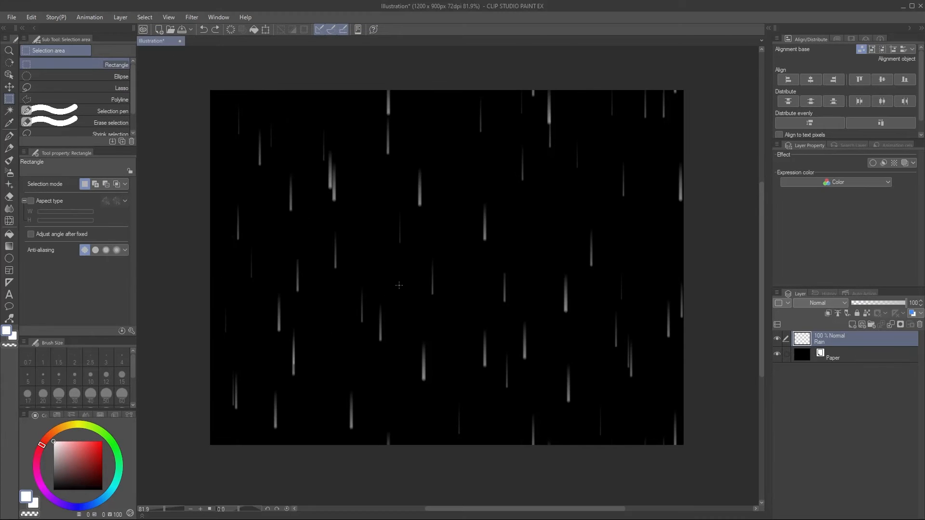
Step: Convert the whole Rain layer to an image material layer again, keeping the name Rain, and enable its tiling
key("ctrl+a")
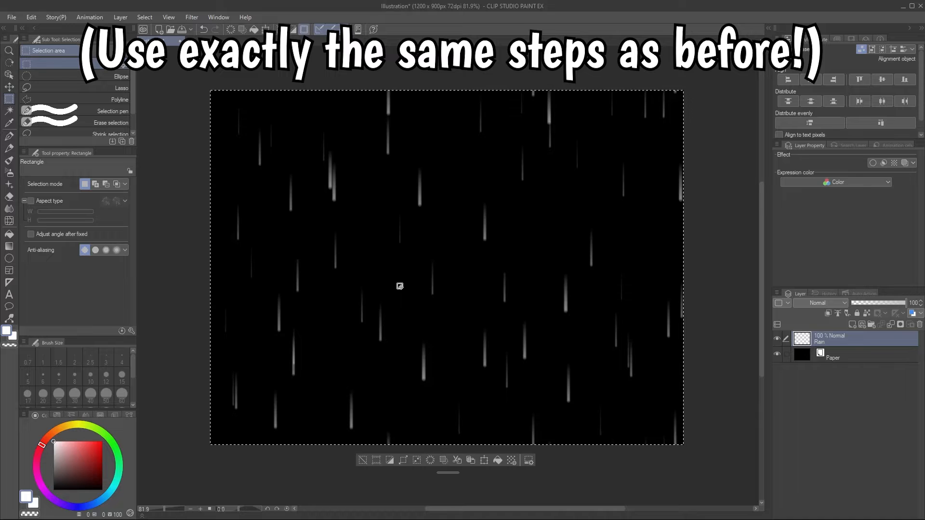
right_click(848, 338)
left_click(836, 247)
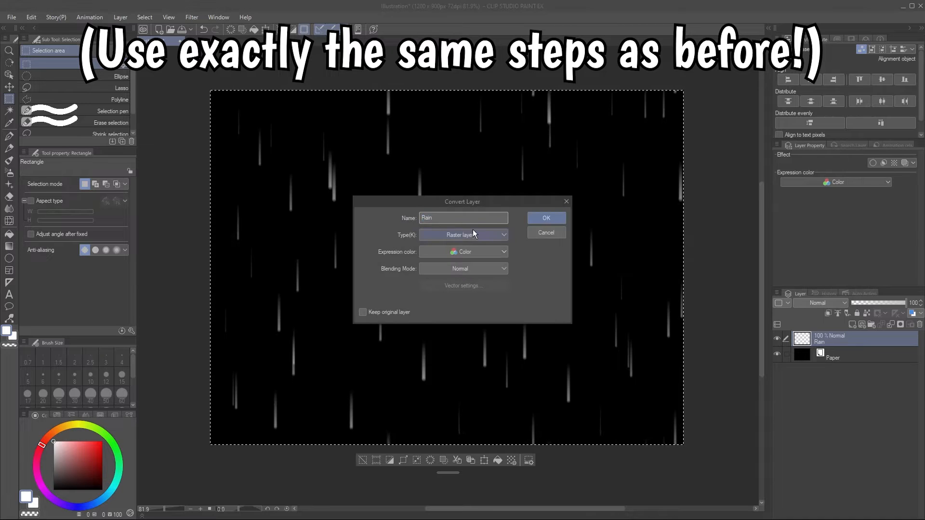
left_click(536, 218)
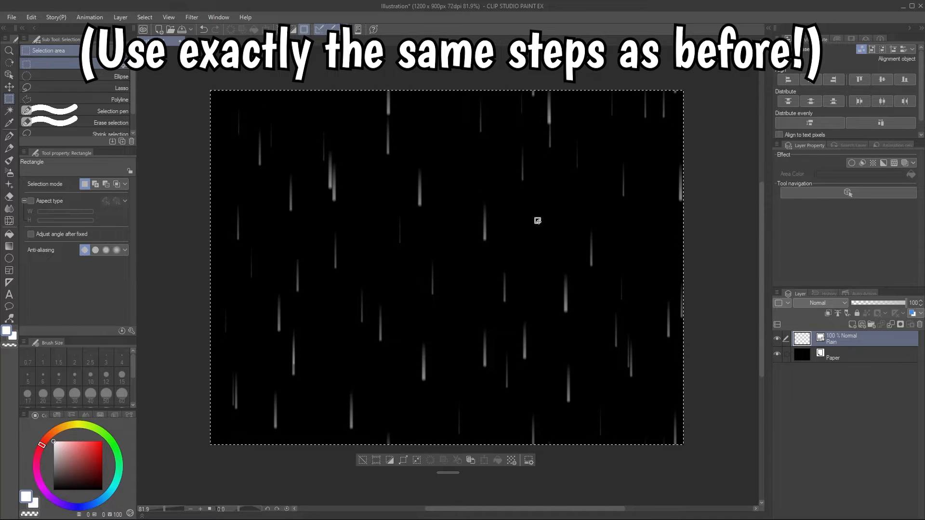
key("ctrl+d")
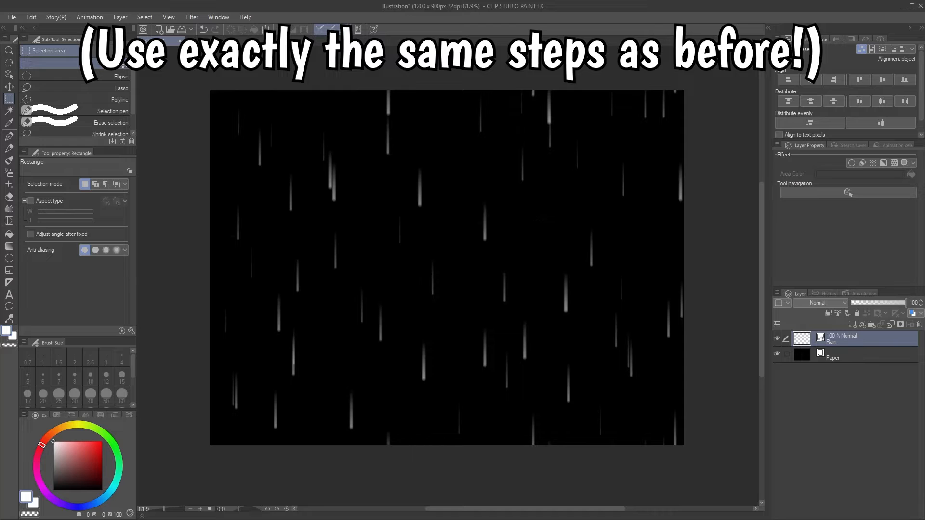
left_click(9, 75)
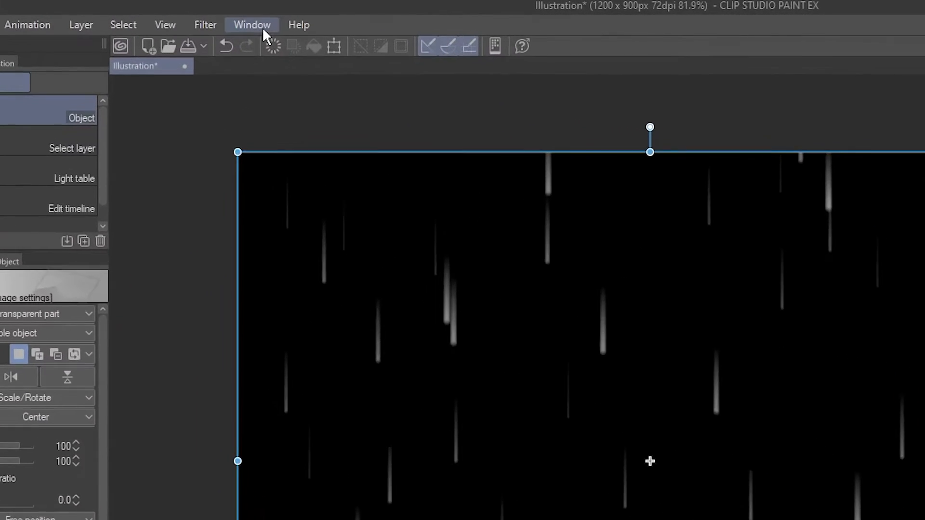
Step: Show the Timeline and create a new timeline with frame rate 12 and playback time 12, enabling keyframes on the Rain layer
left_click(219, 17)
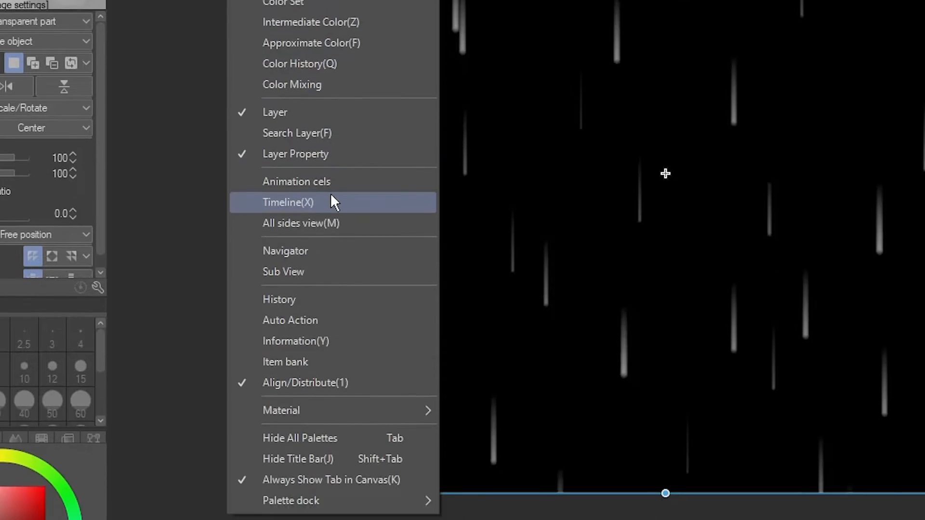
left_click(332, 505)
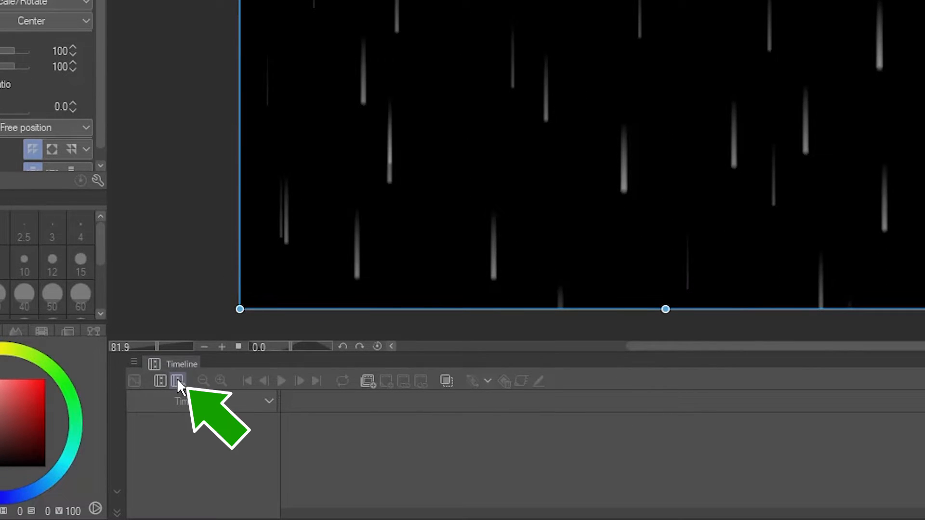
left_click(177, 379)
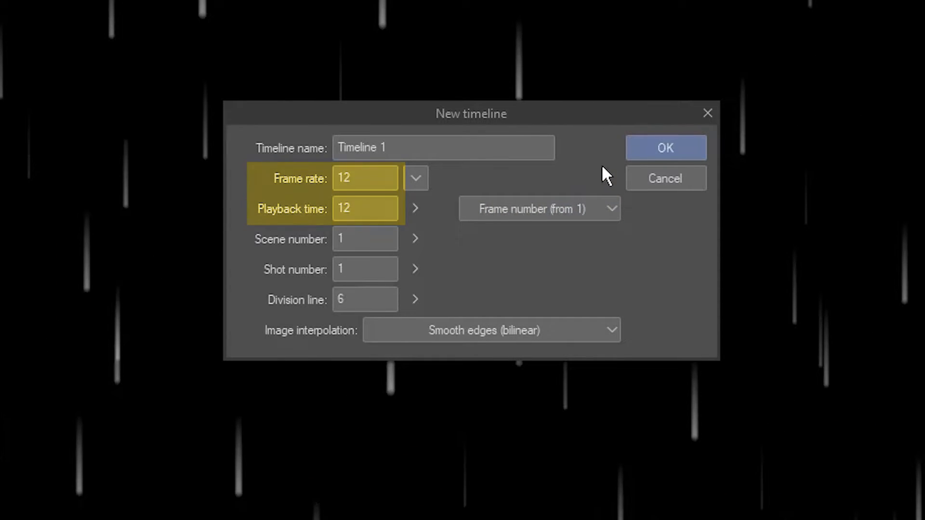
left_click(642, 147)
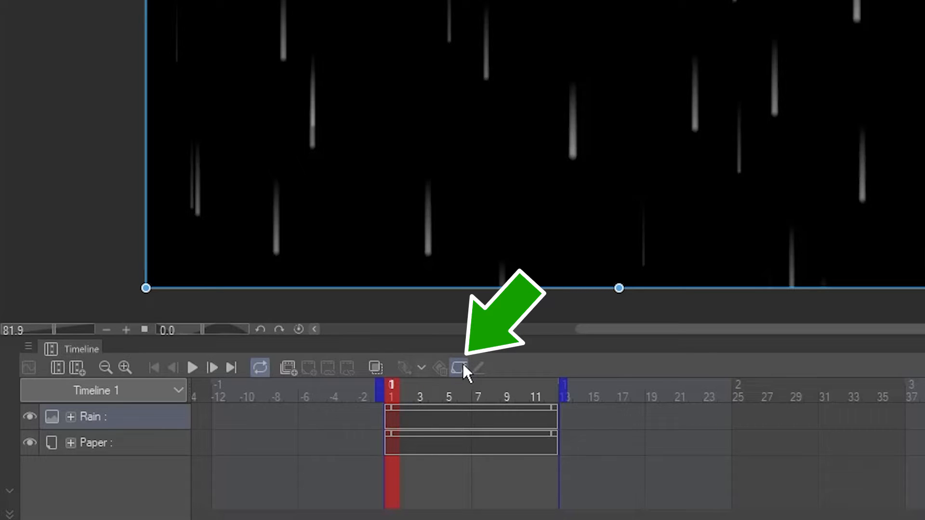
left_click(463, 366)
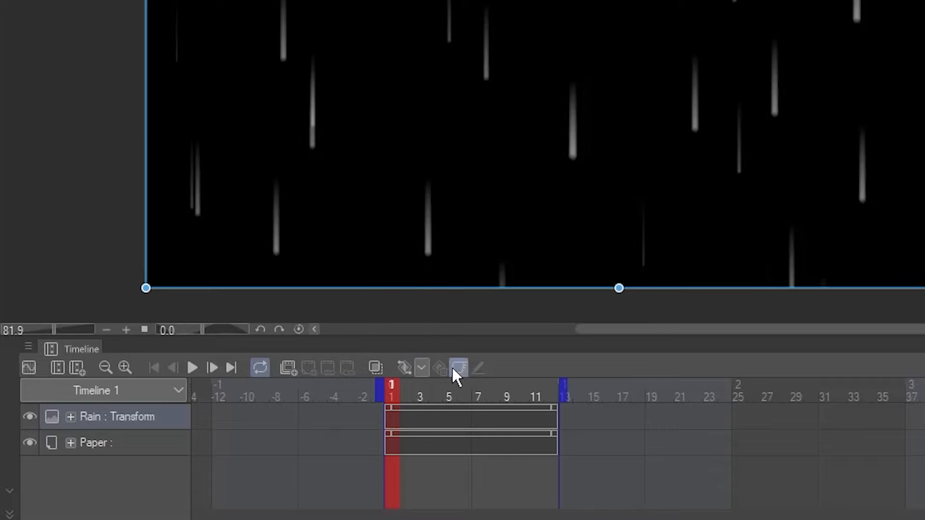
Step: Set keyframe creation to linear interpolation and add a keyframe to the Rain layer at frame 1
left_click(423, 367)
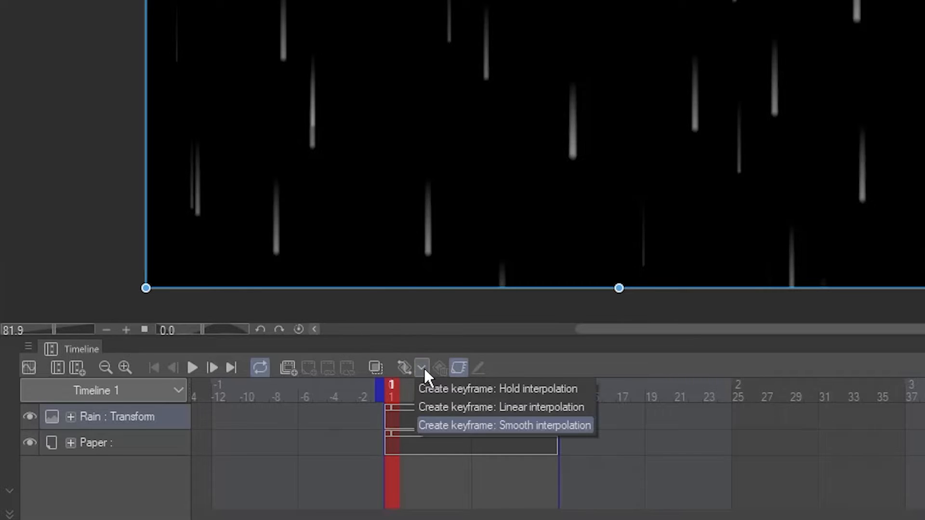
left_click(438, 404)
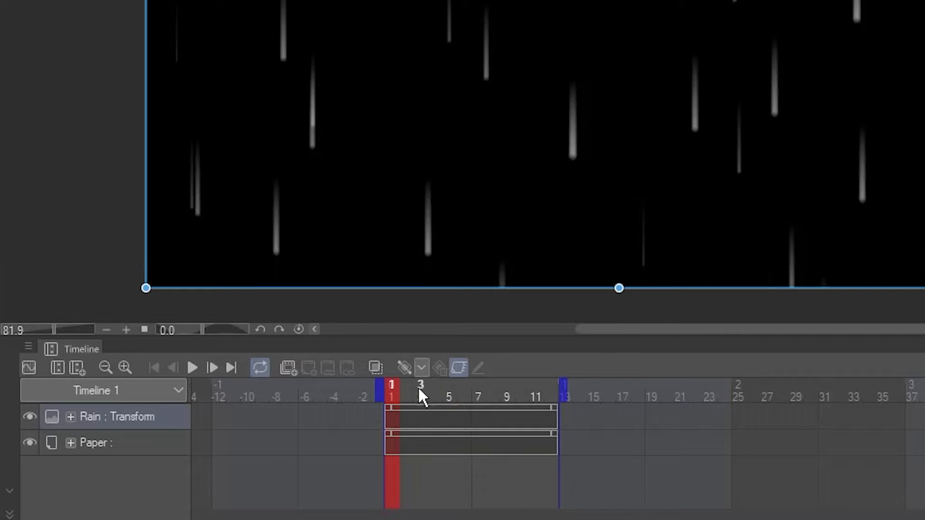
left_click(405, 369)
Step: At frame 12, move the Rain layer straight down and set its Y position to 1350
left_click_drag(394, 390, 553, 396)
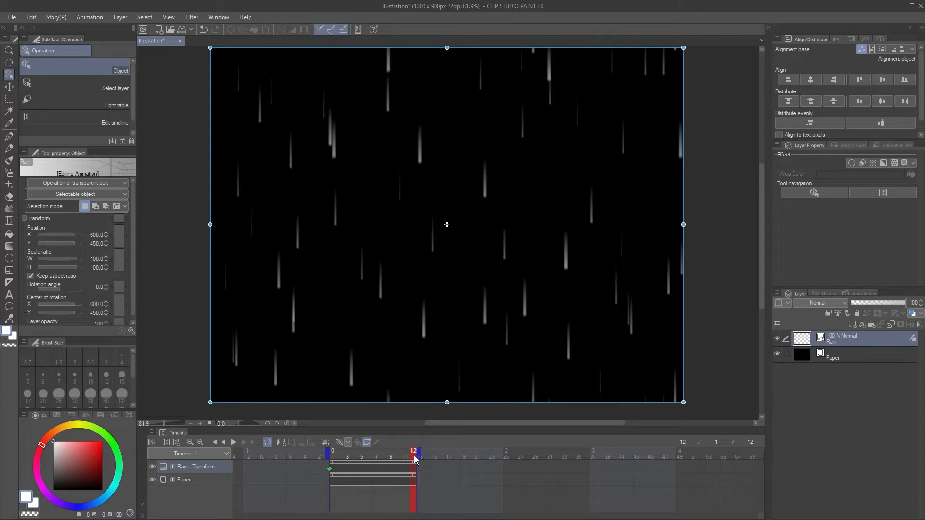
key("ctrl+alt+space")
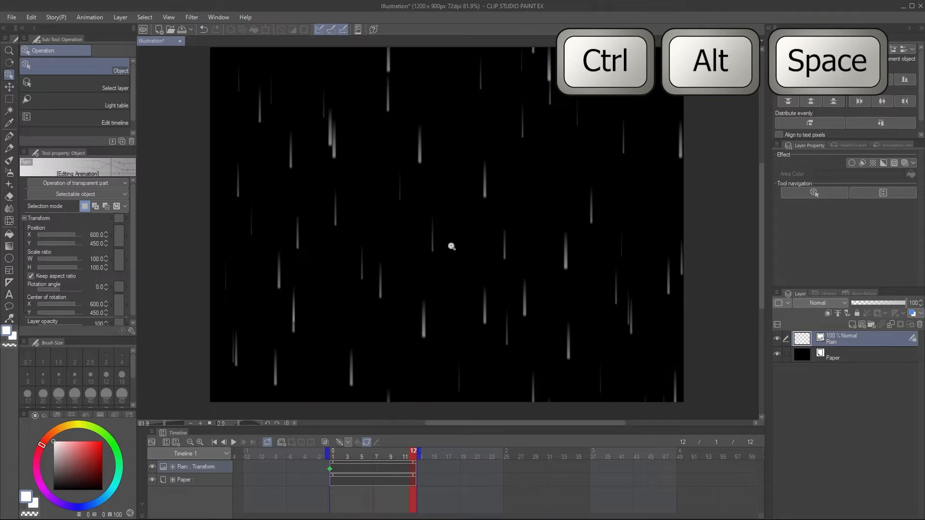
left_click(444, 229)
left_click(447, 229)
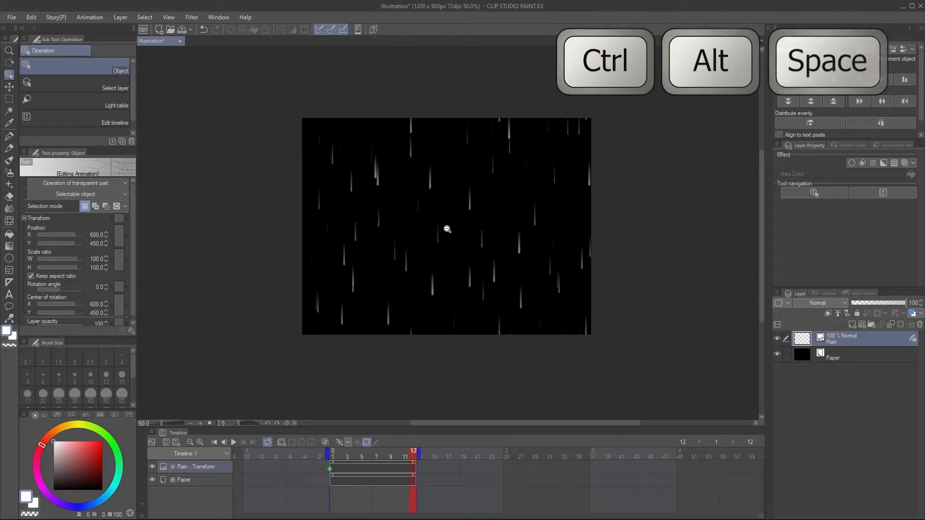
key("space")
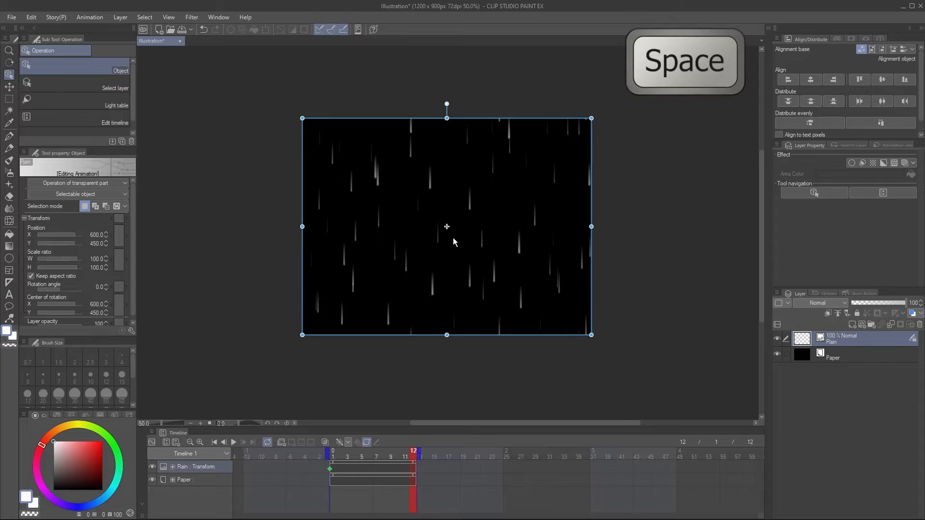
left_click_drag(452, 237, 453, 165)
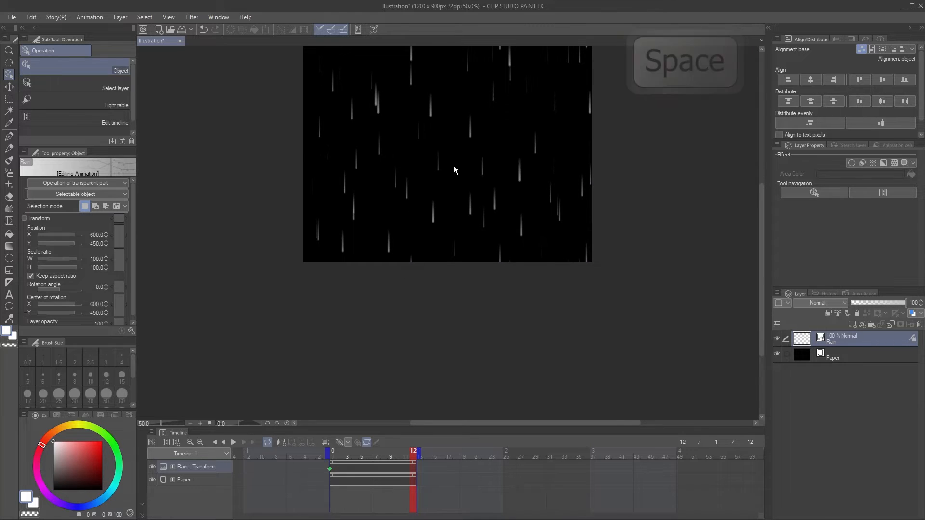
left_click_drag(306, 185, 319, 324)
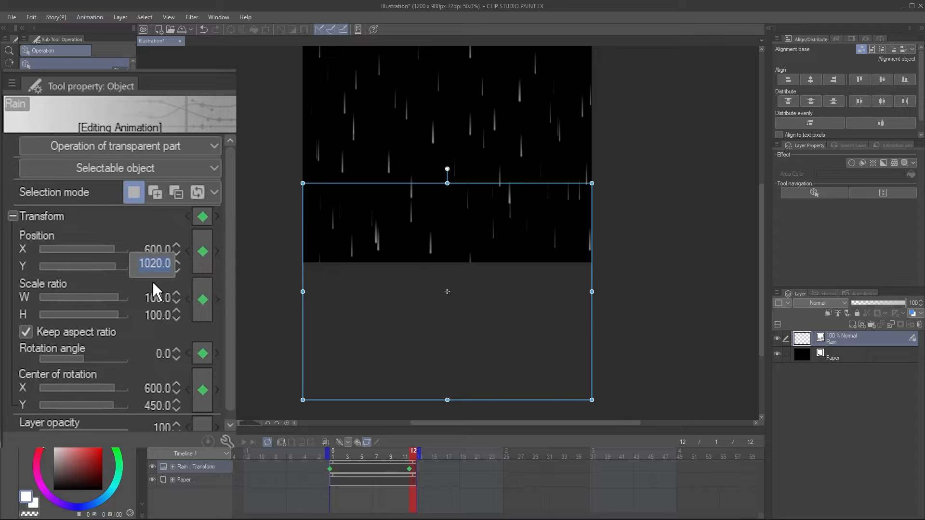
key("Return")
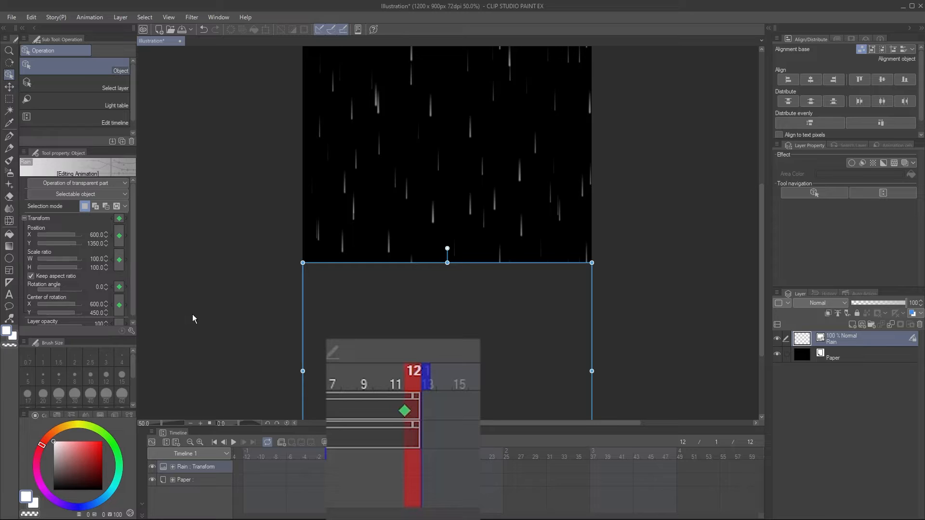
Step: Move the Rain layer's last keyframe one frame later to the end of the timeline and preview the looping animation
left_click(404, 411)
left_click(424, 413)
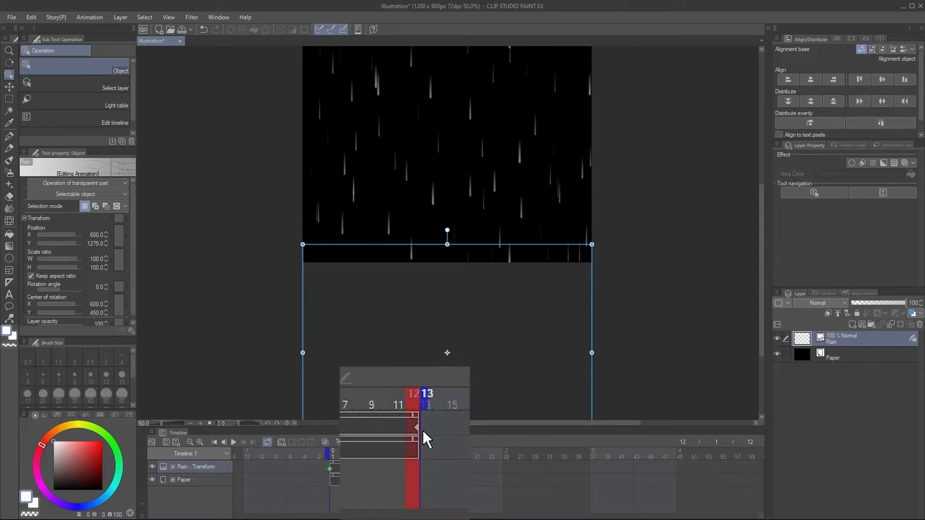
left_click(236, 443)
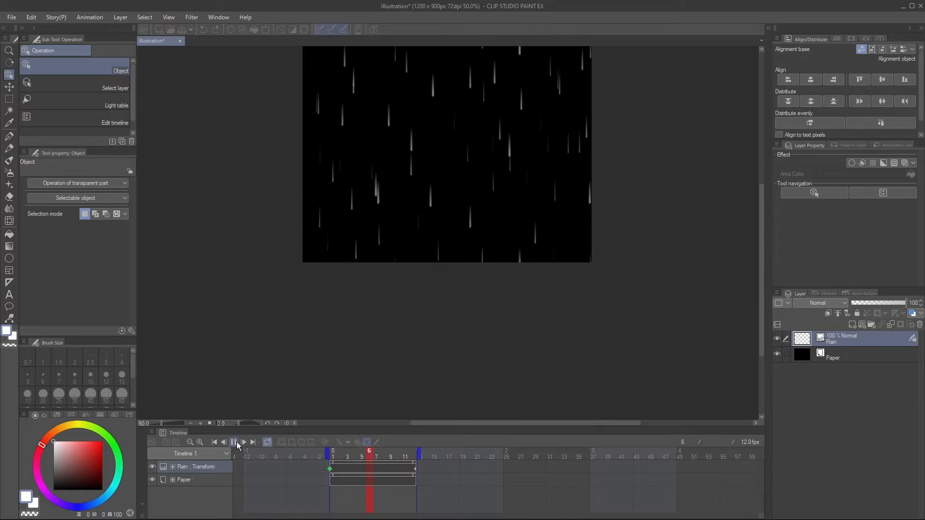
left_click(236, 443)
Step: Save the document as Rain Loop in Clip Studio format in the Tutorial Files folder
left_click(12, 17)
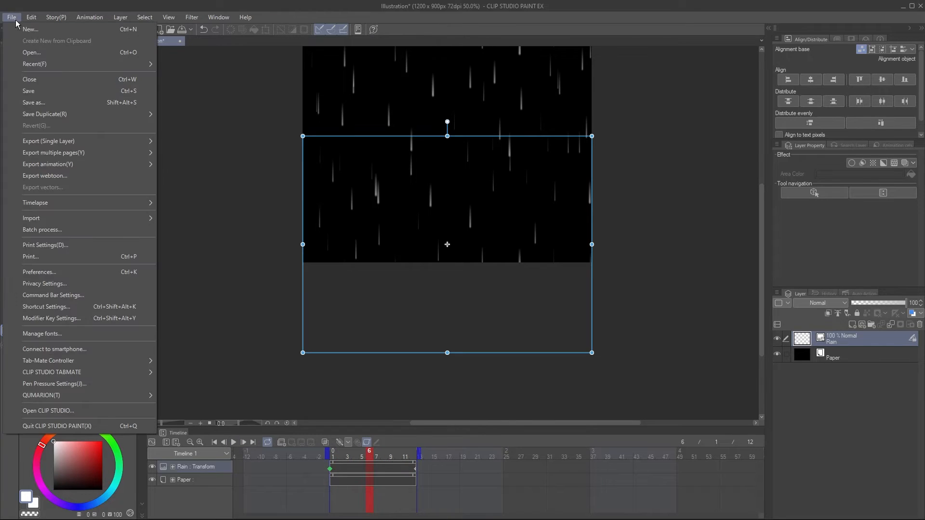
left_click(54, 103)
type("Rain Loop")
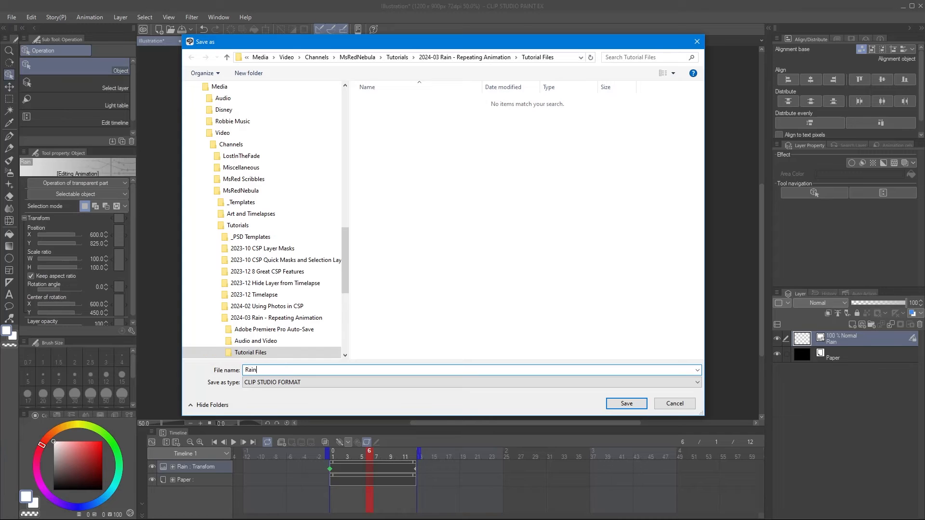
left_click(621, 403)
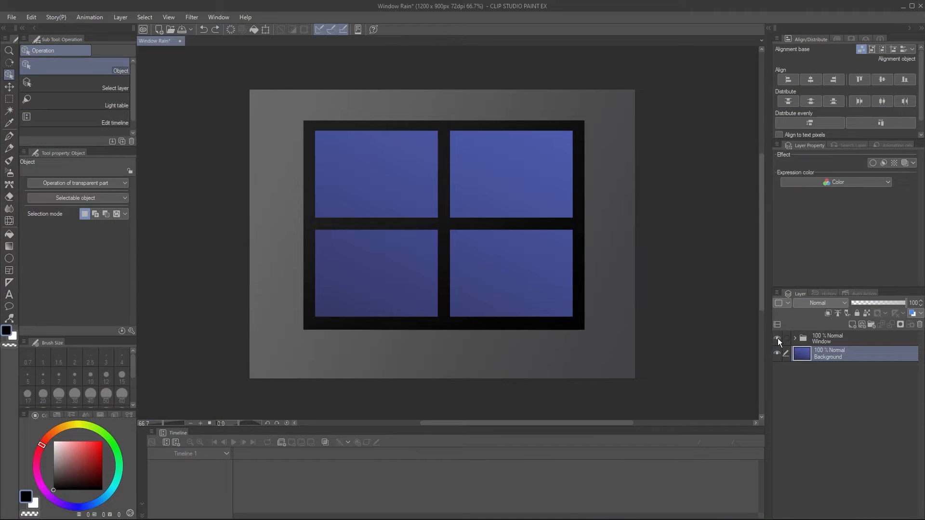
Step: Check what the Window folder and the Background layer contain by hiding and showing each in the Window Rain document
left_click(777, 338)
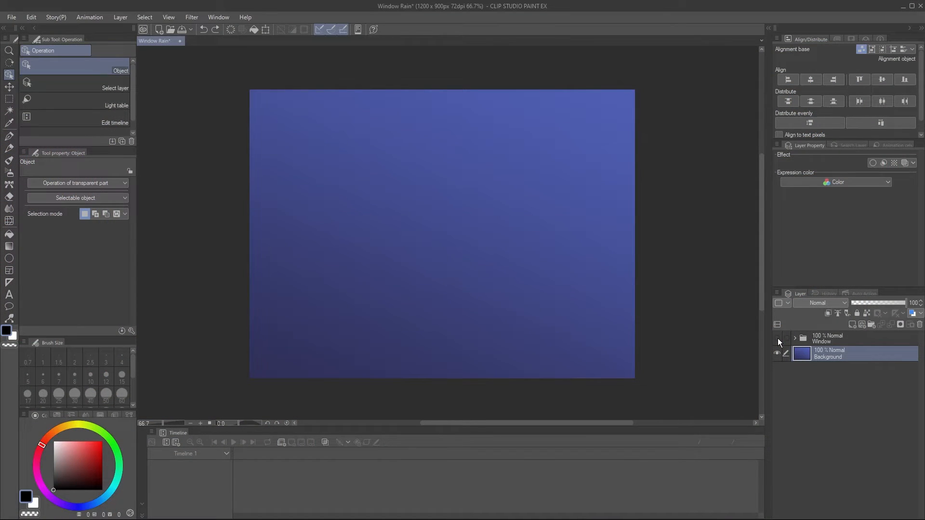
left_click(777, 338)
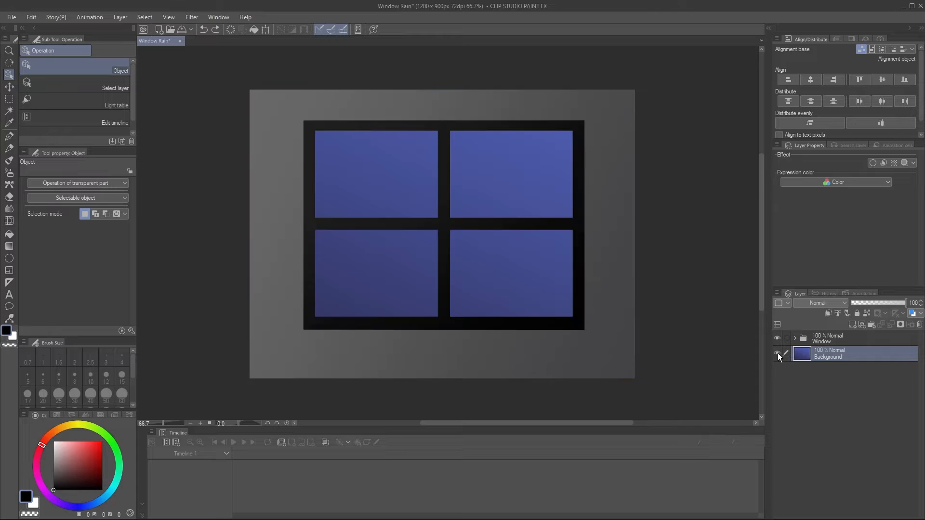
left_click(776, 353)
left_click(777, 353)
Step: Create a new timeline with frame rate 12 and playback time 12 in the Window Rain document
left_click(176, 442)
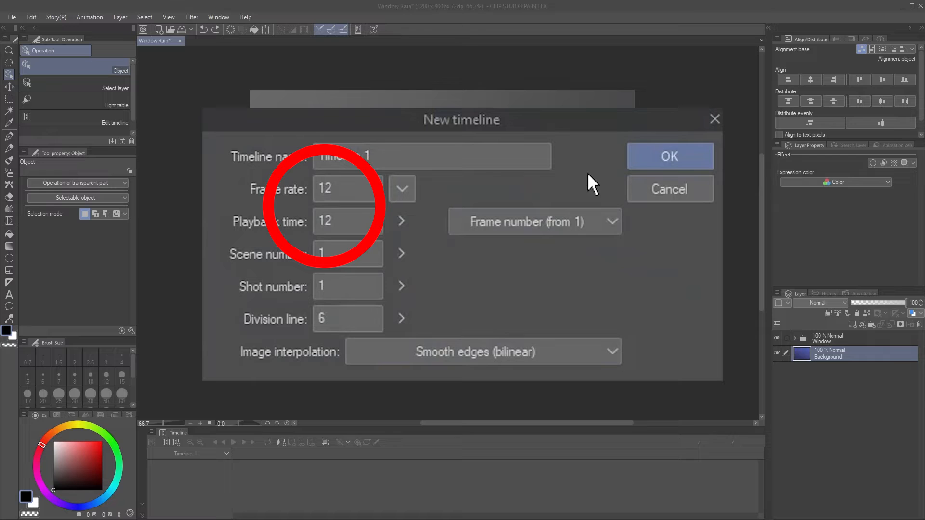
left_click(639, 153)
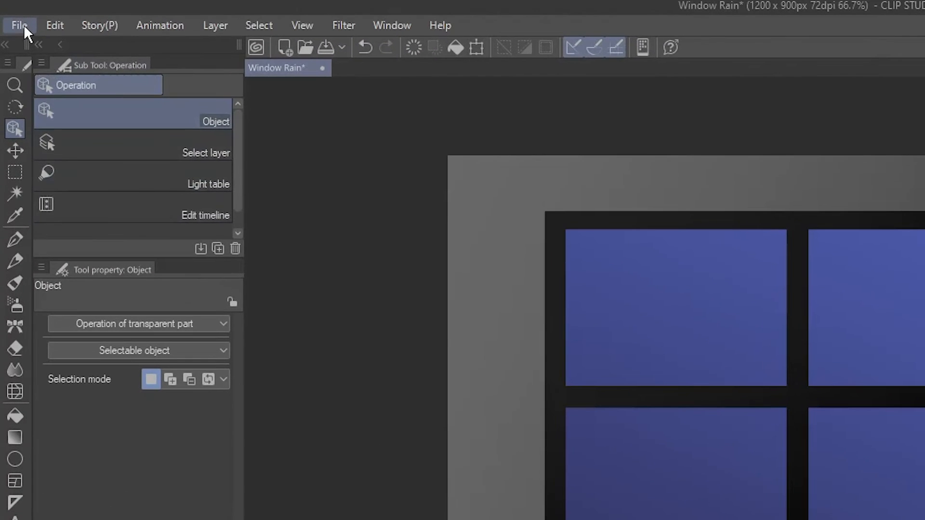
Step: Import Rain Loop.clip as a file object between the Window folder and Background layer, and preview its animation
left_click(22, 25)
mouse_move(21, 388)
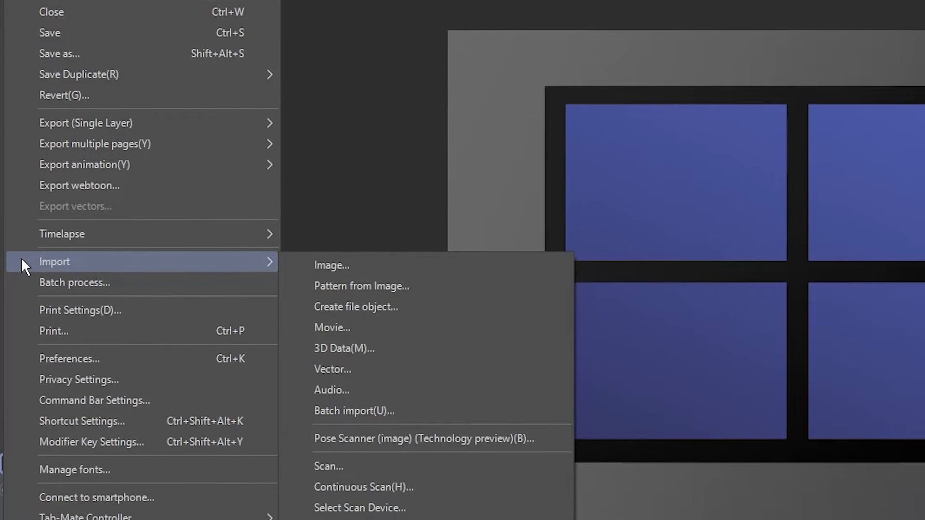
left_click(424, 307)
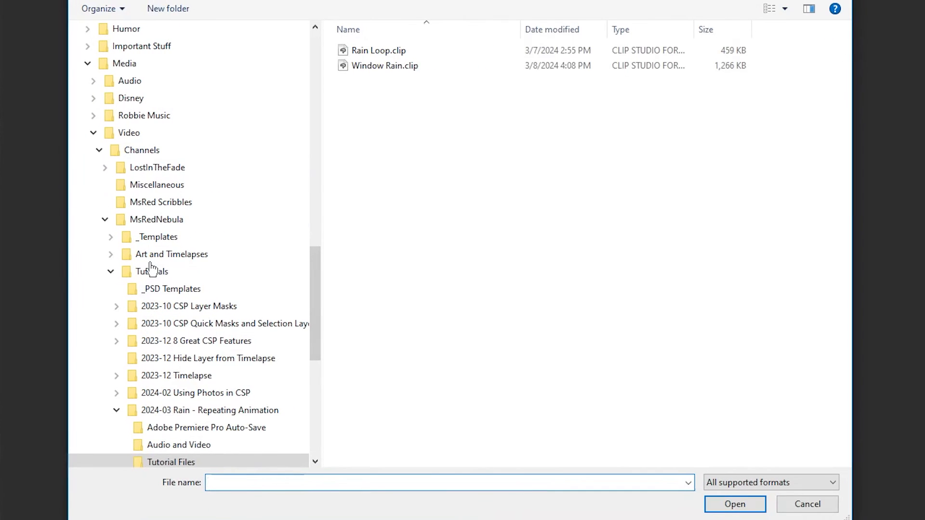
left_click(388, 52)
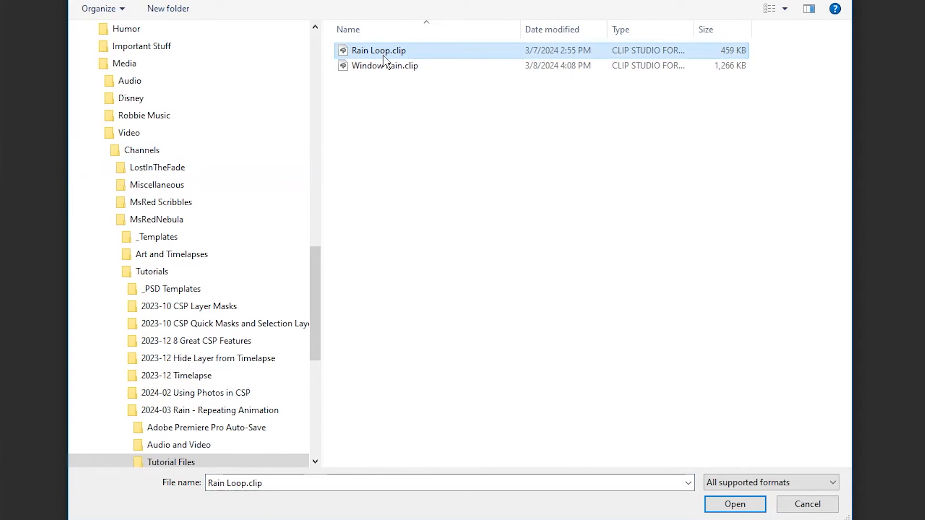
left_click(732, 505)
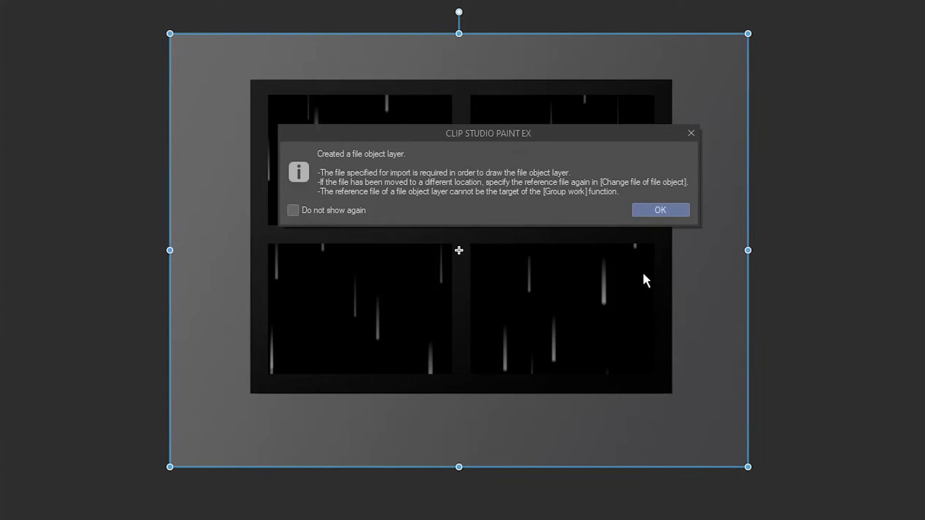
left_click(640, 211)
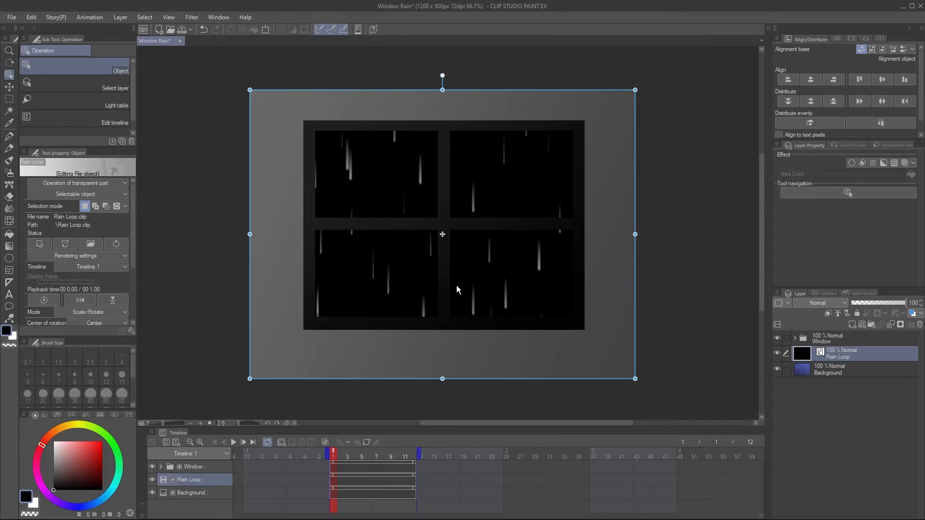
left_click(233, 442)
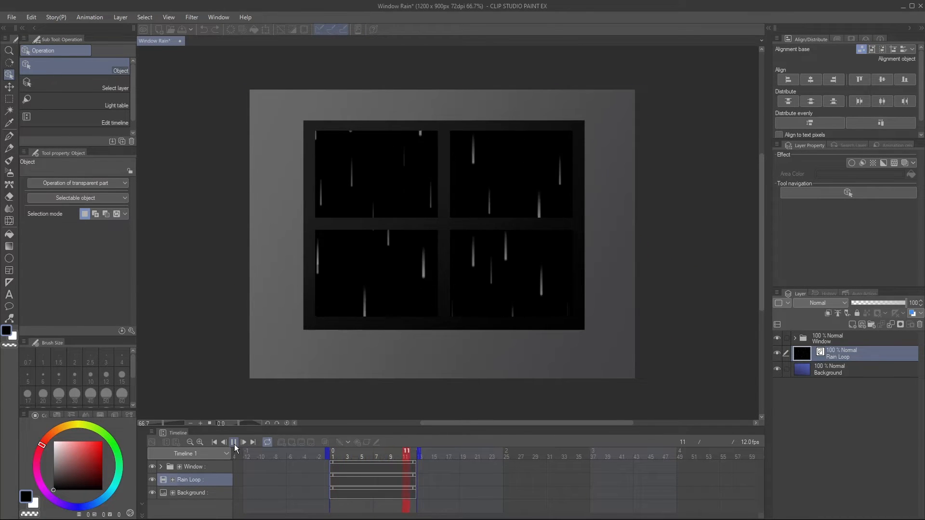
left_click(233, 442)
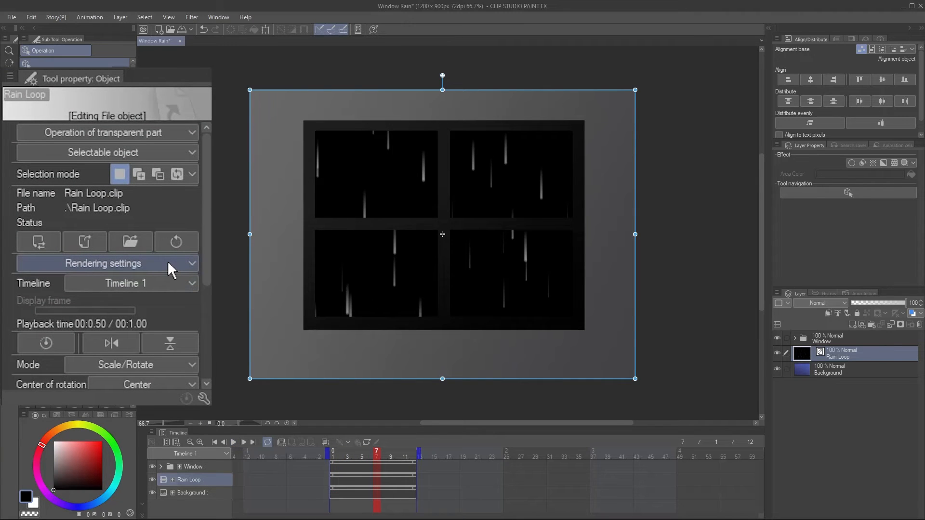
Step: Turn off Draw paper for the Rain Loop file object and scale it down around its center to about 53%
left_click(168, 261)
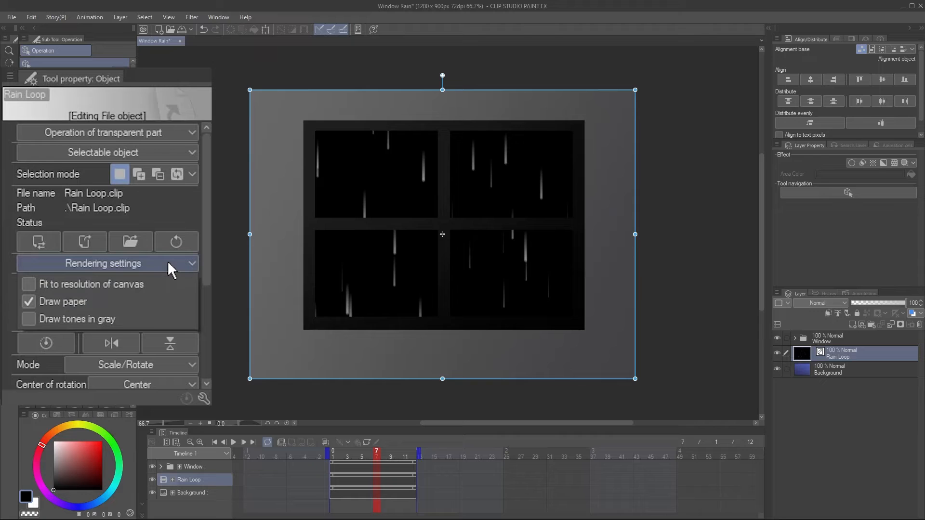
left_click(30, 302)
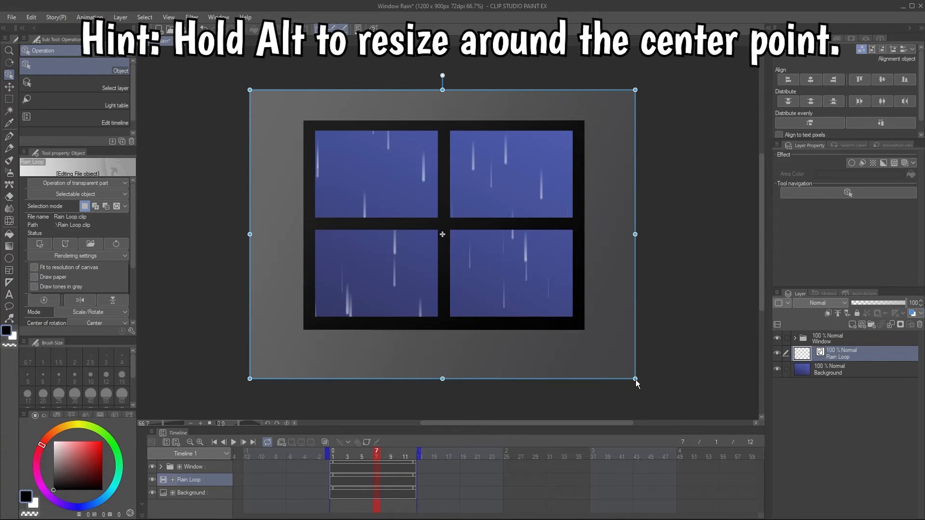
left_click_drag(634, 380, 548, 307)
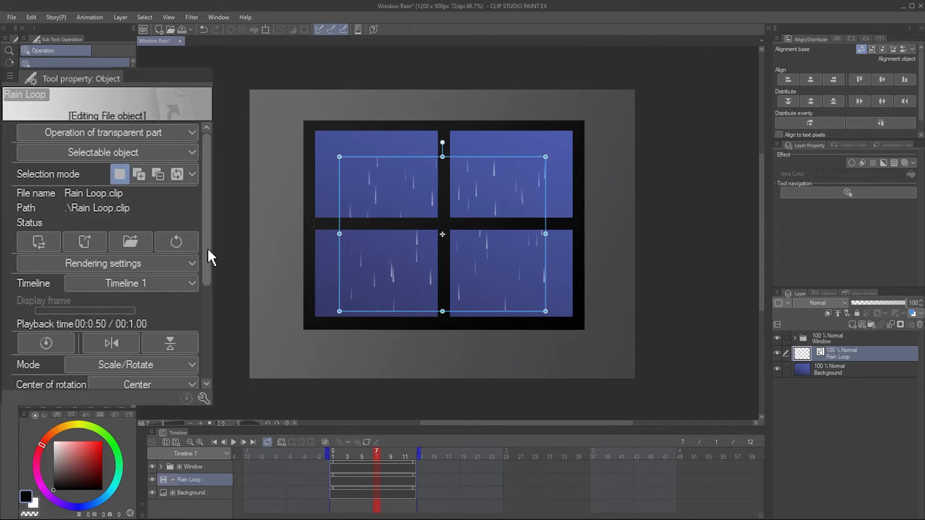
Step: Enable tiling on the Rain Loop file object and preview the rain across the whole window
left_click_drag(133, 248, 137, 321)
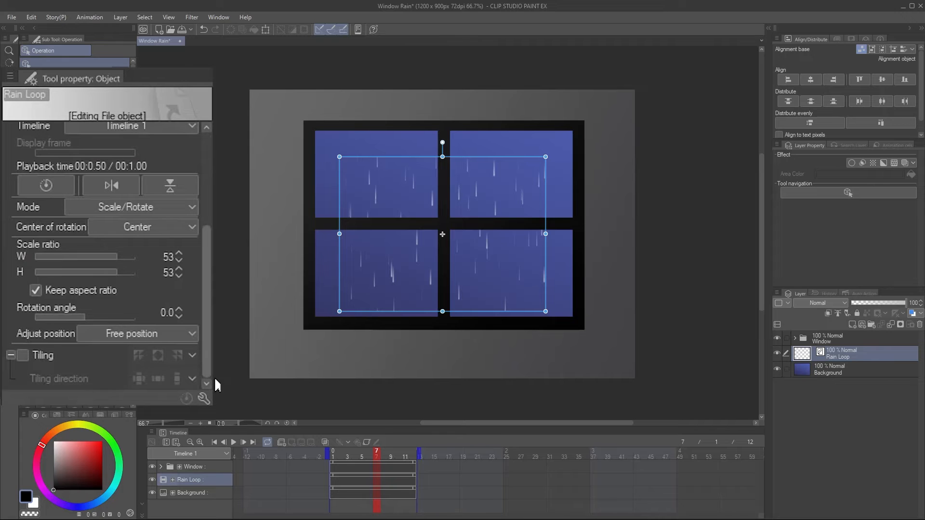
left_click(25, 357)
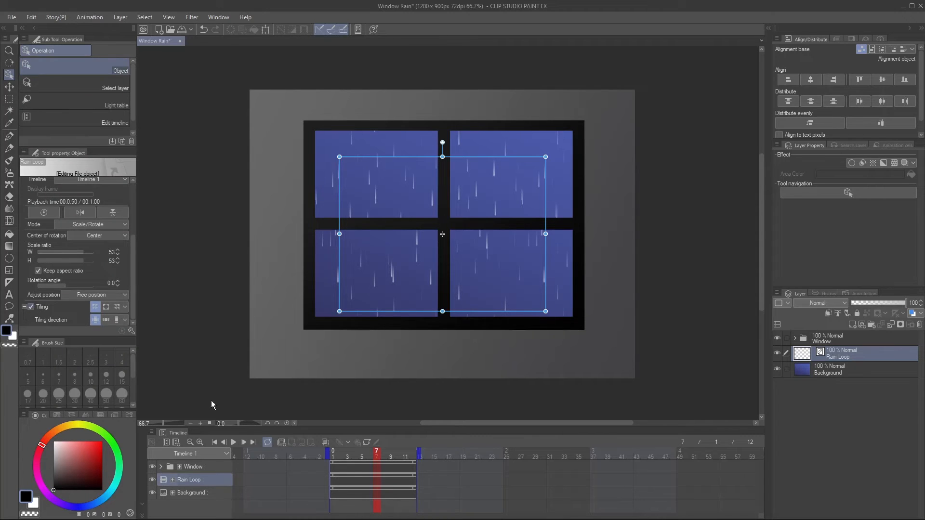
left_click(234, 442)
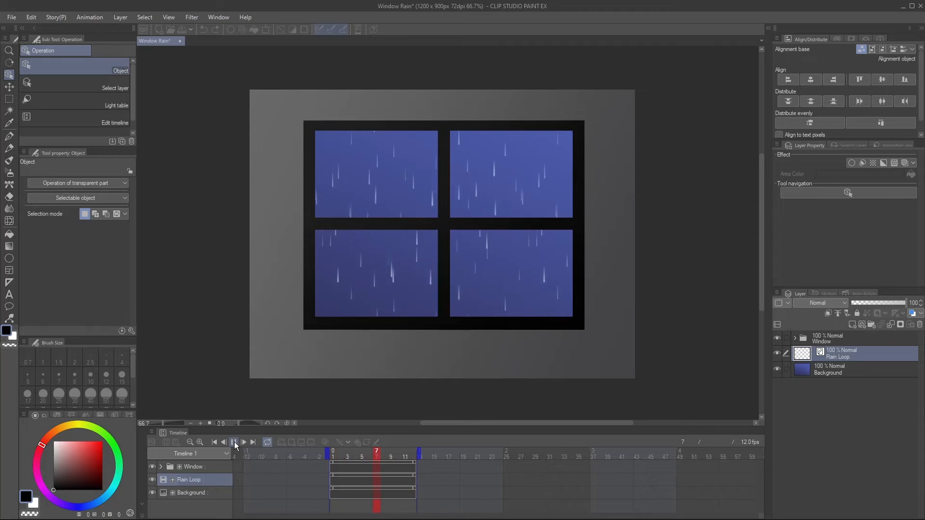
left_click(234, 442)
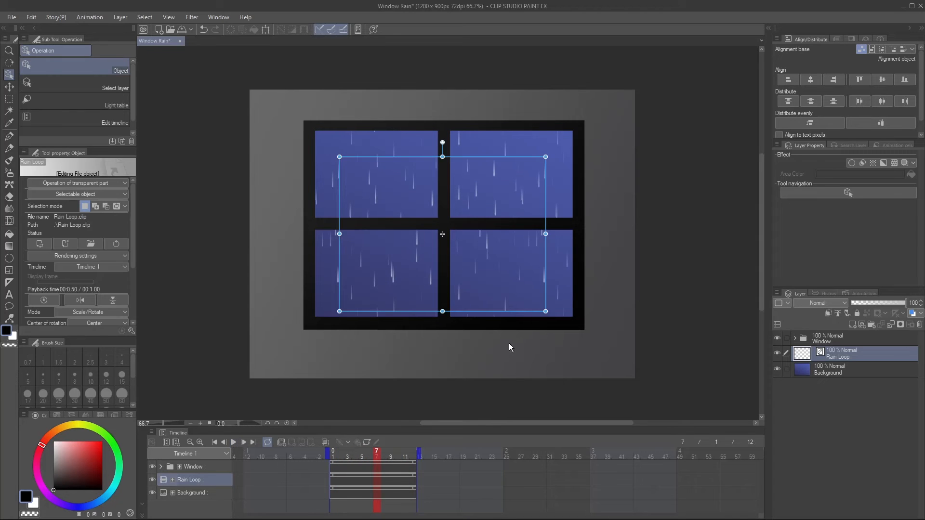
Step: Try rotating the Rain Loop file object clockwise to slant the rain, and preview the animation
left_click_drag(549, 316, 512, 346)
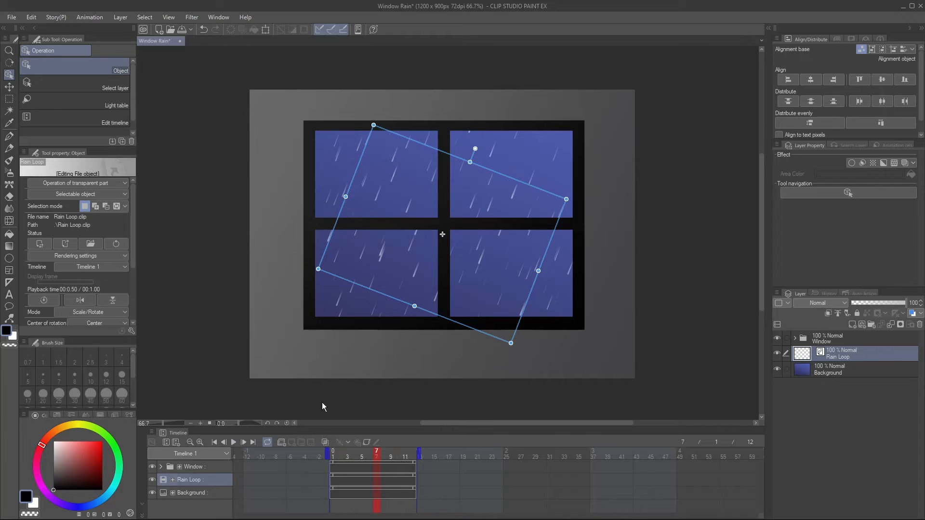
left_click(234, 443)
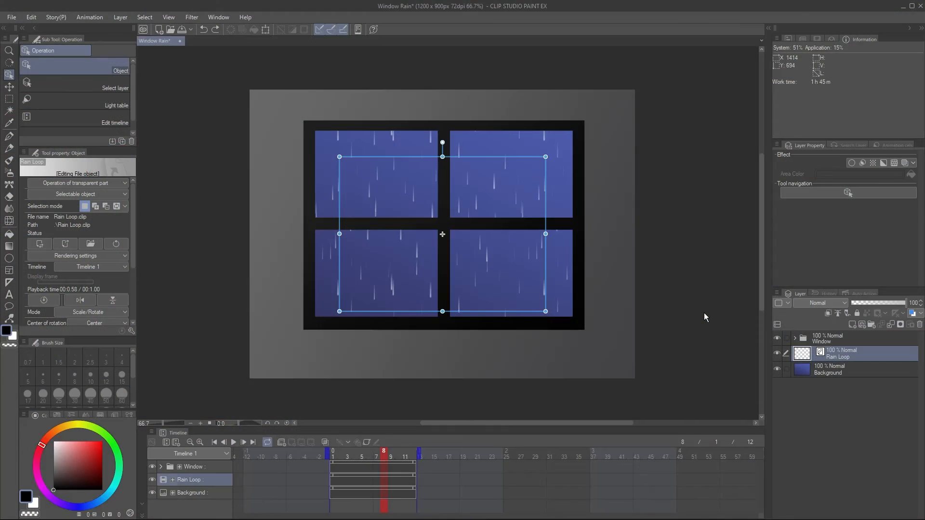
Step: Hide the Window folder, try a Perspective transform that widens the Rain Loop file object's lower edge and narrows its upper edge, and preview it
left_click(776, 340)
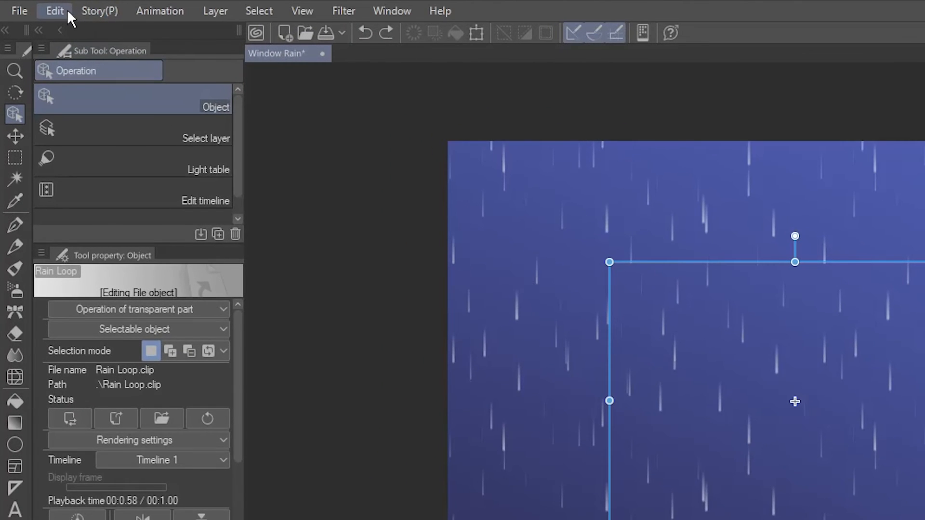
left_click(35, 17)
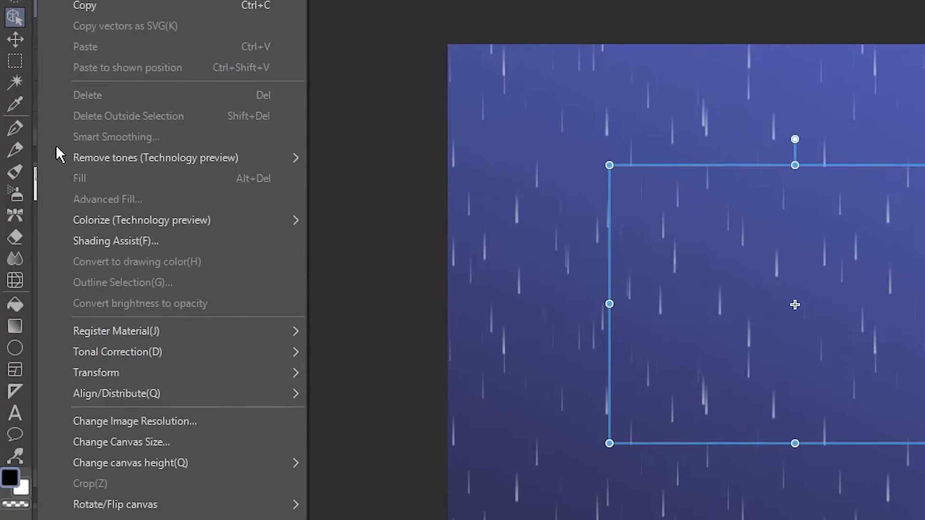
mouse_move(74, 471)
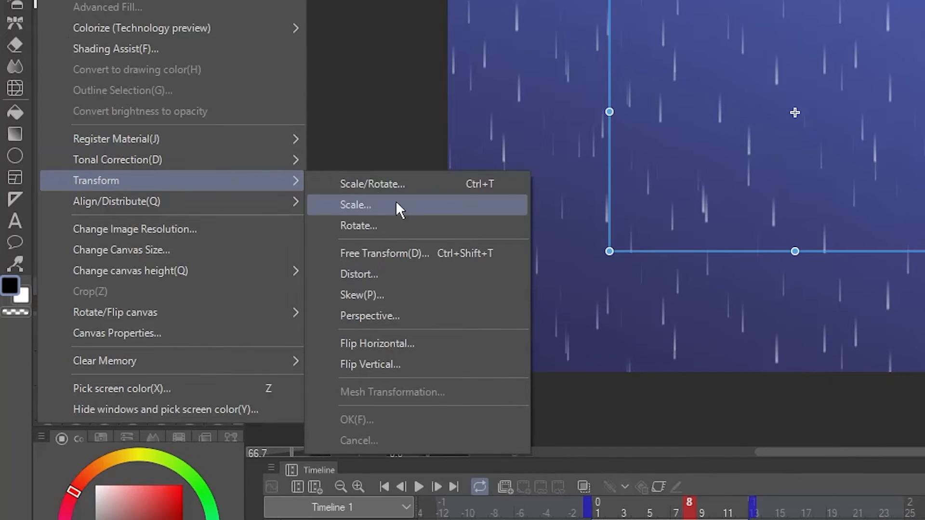
left_click(426, 316)
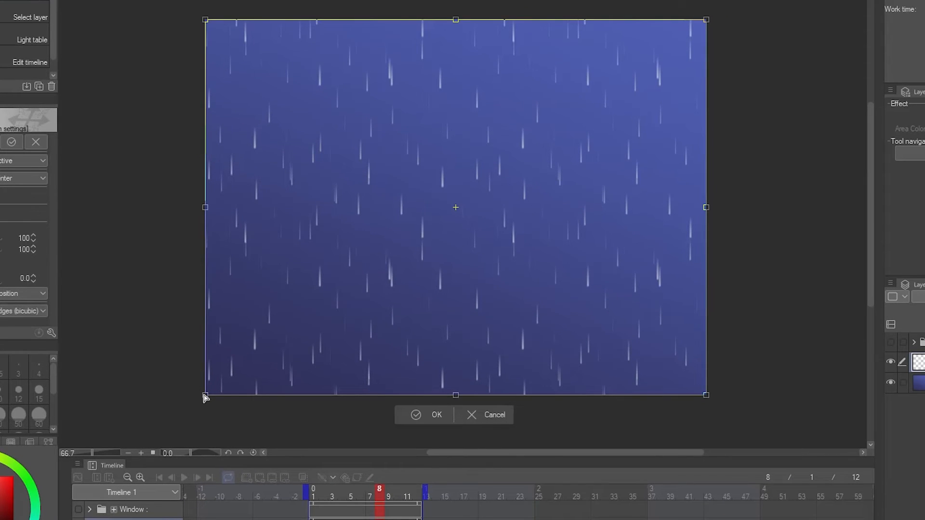
left_click_drag(205, 396, 69, 401)
left_click_drag(203, 28, 341, 20)
left_click(416, 414)
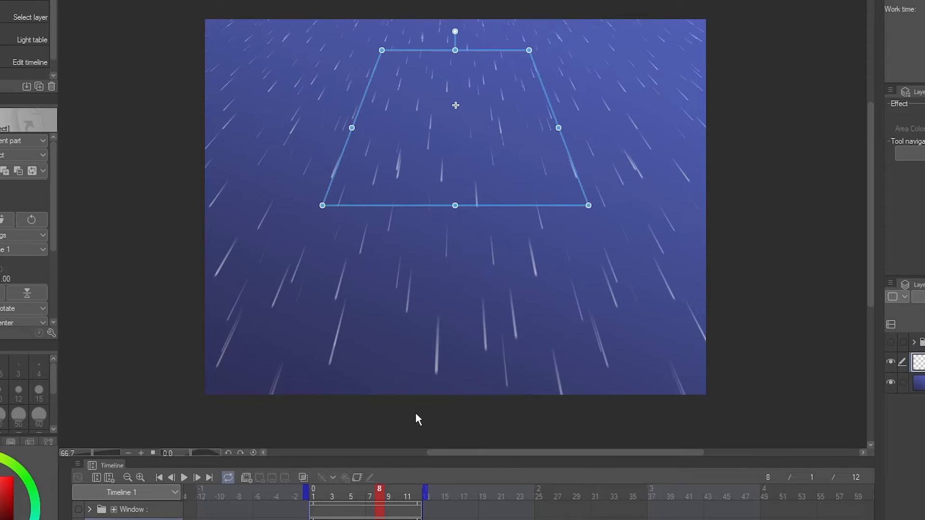
left_click(185, 477)
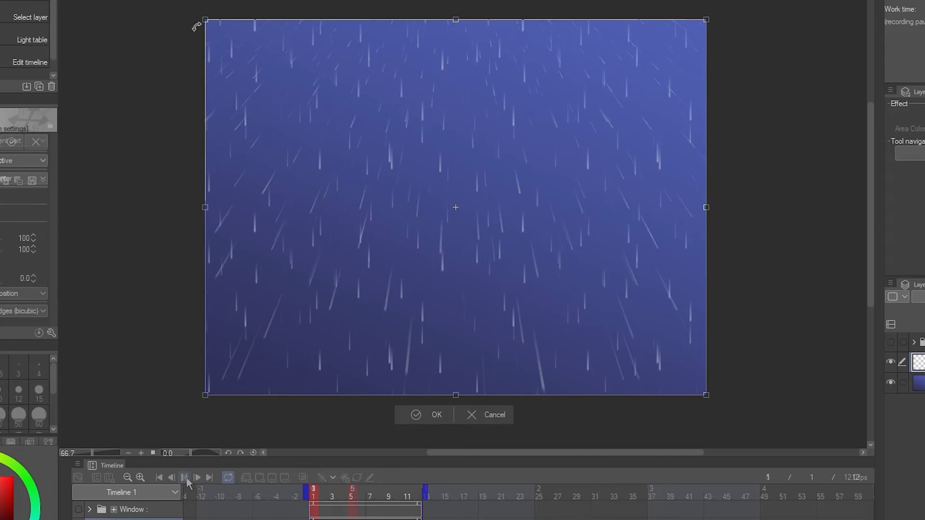
Step: Try the reverse Perspective transform on the Rain Loop file object, widening its upper edge and narrowing its lower edge, and preview the animation
left_click_drag(204, 21, 88, 23)
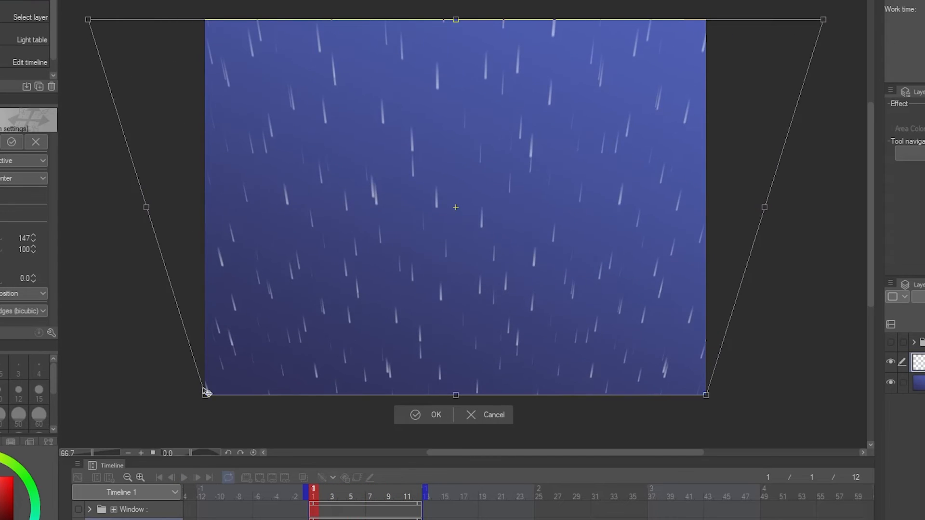
left_click_drag(206, 394, 351, 399)
left_click(427, 413)
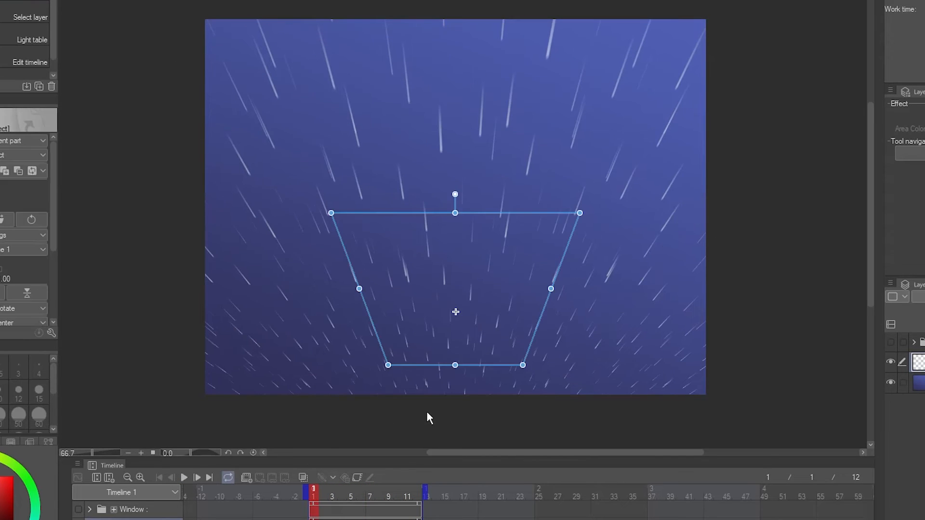
left_click(184, 478)
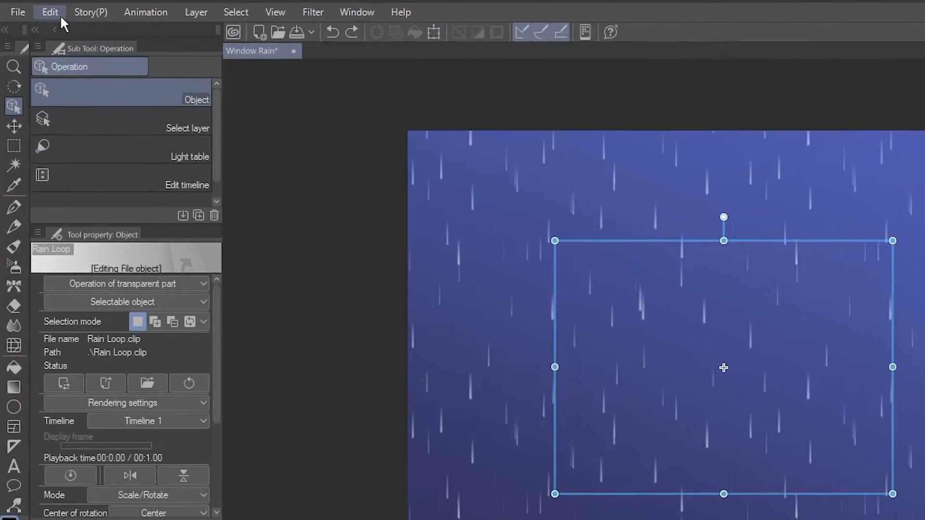
Step: Free-transform the Rain Loop file object by moving all four corners into a skewed perspective shape, and preview the animation
left_click(58, 11)
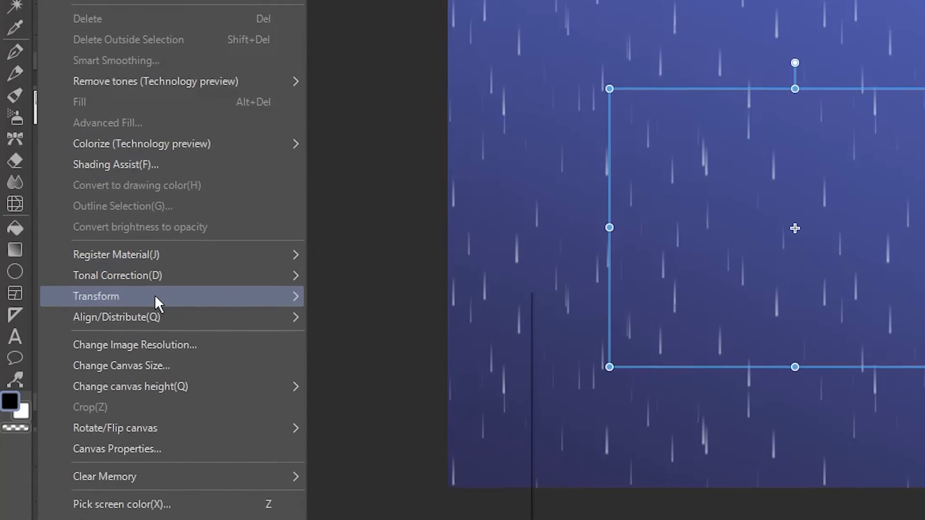
mouse_move(154, 296)
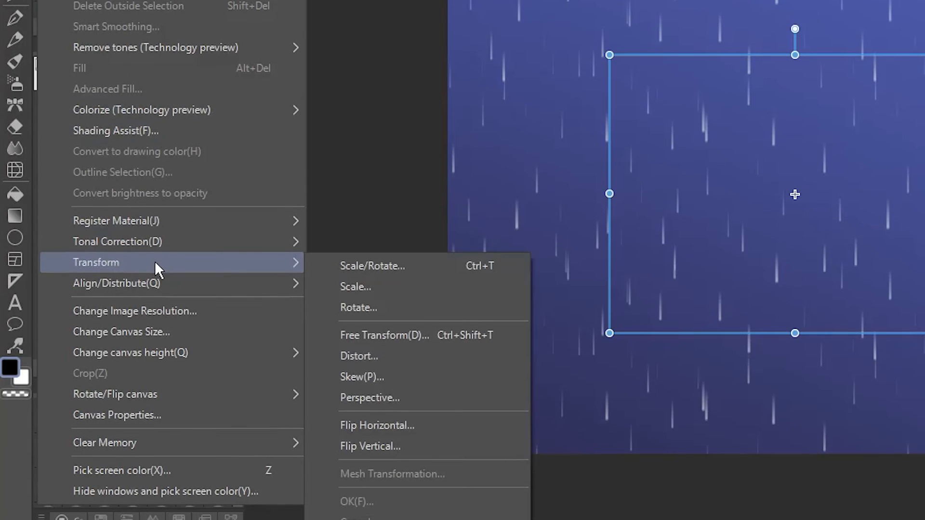
left_click(443, 333)
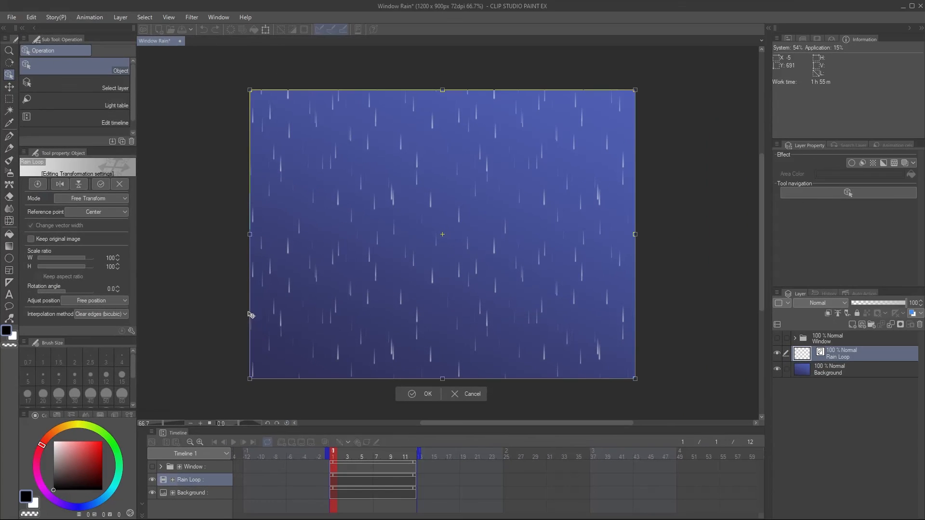
left_click_drag(249, 89, 385, 119)
left_click_drag(634, 90, 581, 78)
left_click_drag(635, 379, 631, 187)
left_click_drag(249, 378, 193, 285)
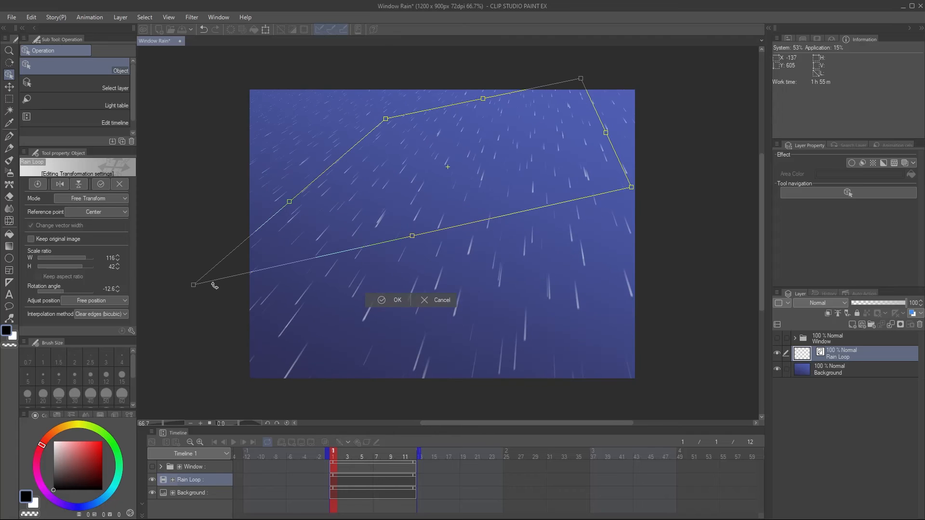
left_click(233, 442)
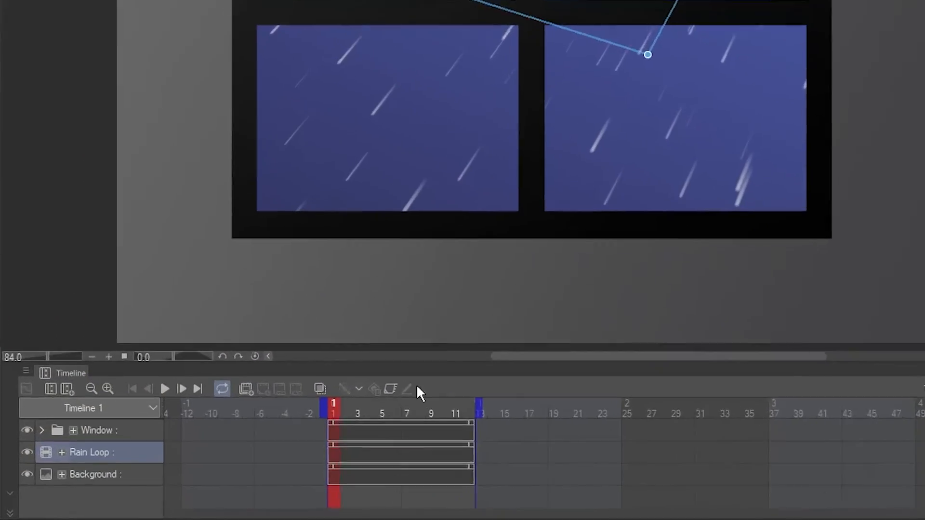
Step: Insert 12 frames into the timeline at frame 2 for all layers
right_click(345, 452)
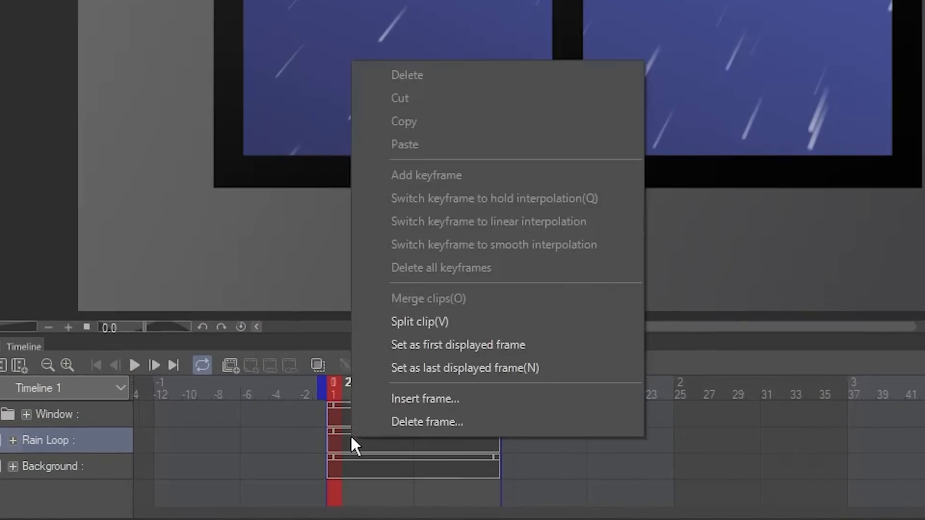
left_click(418, 400)
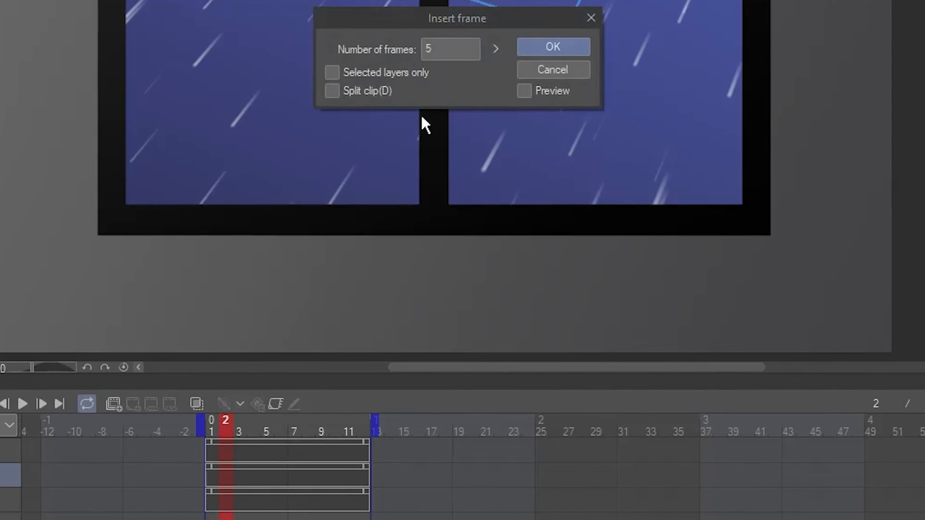
left_click_drag(448, 50, 414, 49)
type("12")
left_click(531, 47)
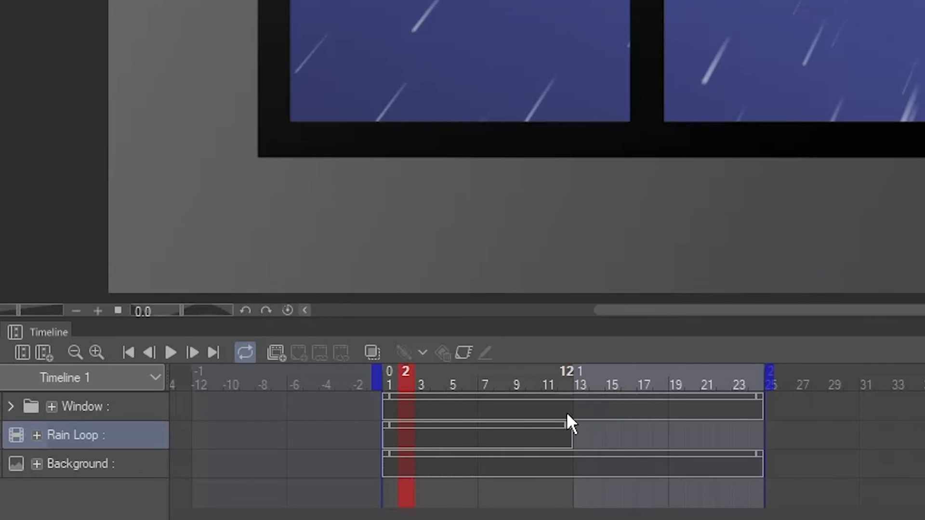
Step: Copy the Rain Loop clip, paste it on the same track at frame 13, and preview the longer animation
left_click_drag(566, 424, 678, 427)
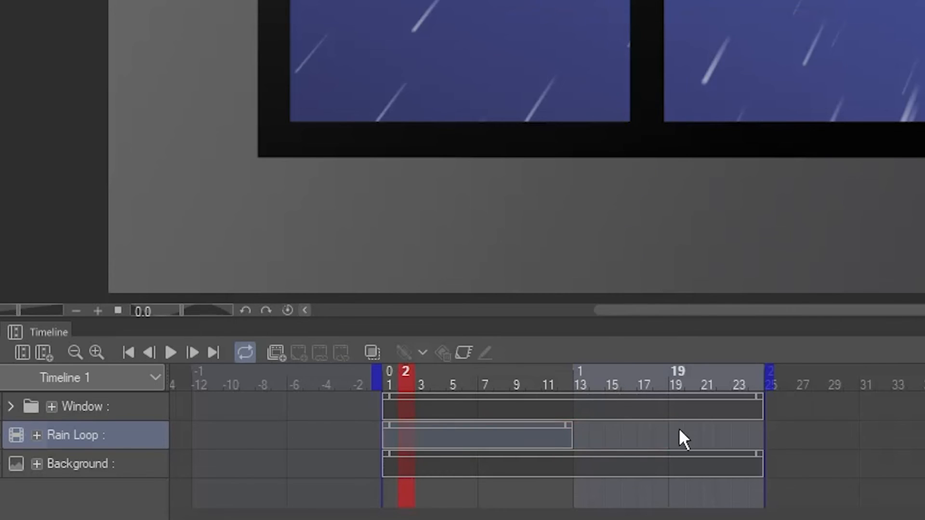
left_click_drag(568, 427, 684, 428)
right_click(545, 426)
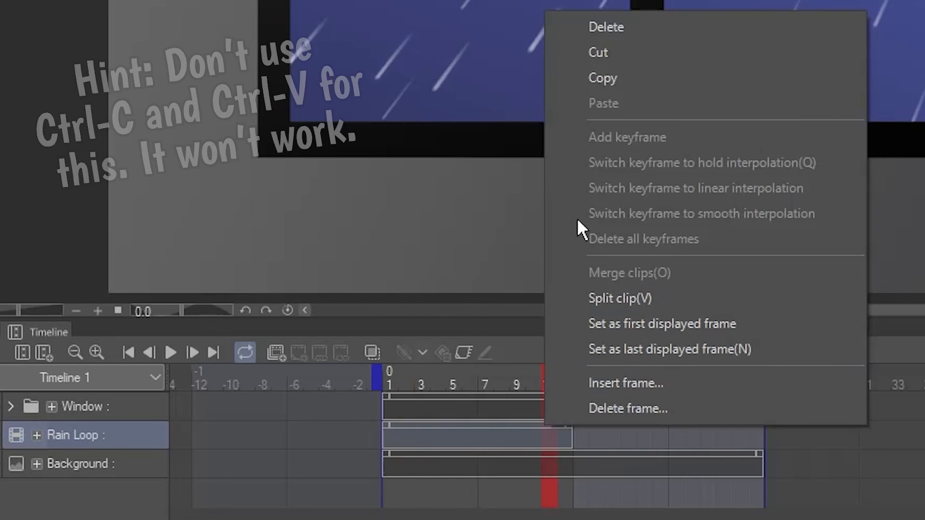
left_click(605, 85)
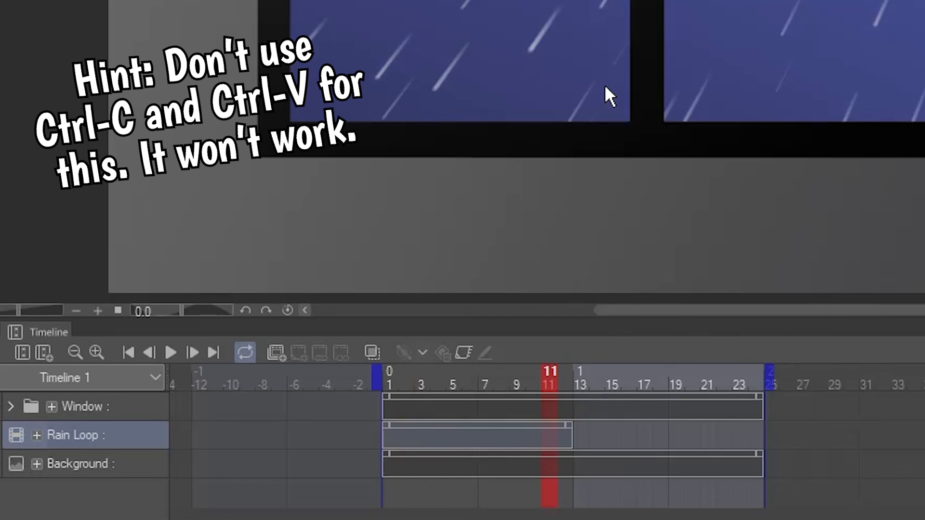
left_click(583, 435)
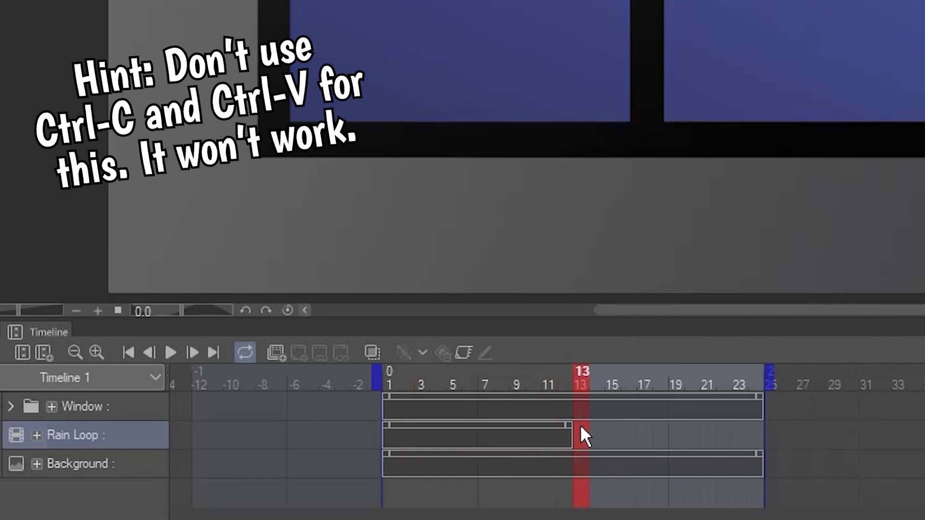
right_click(581, 426)
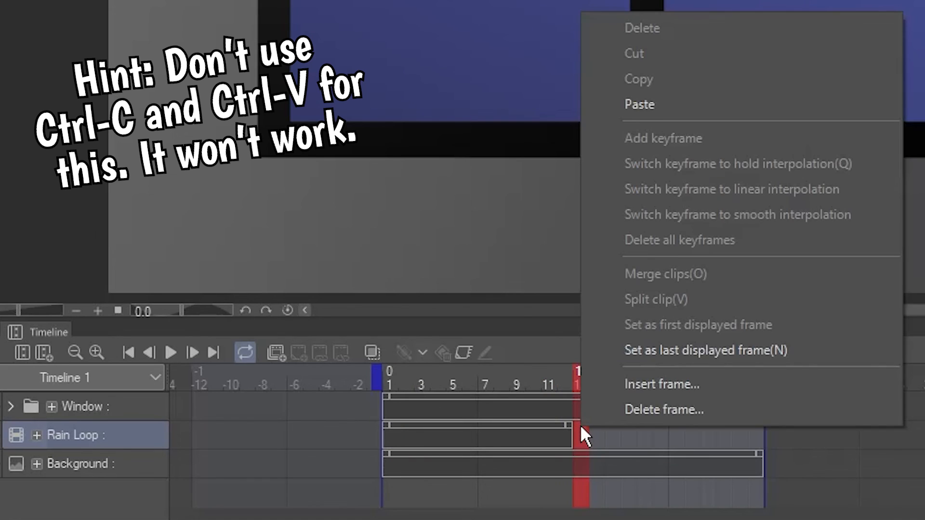
left_click(646, 106)
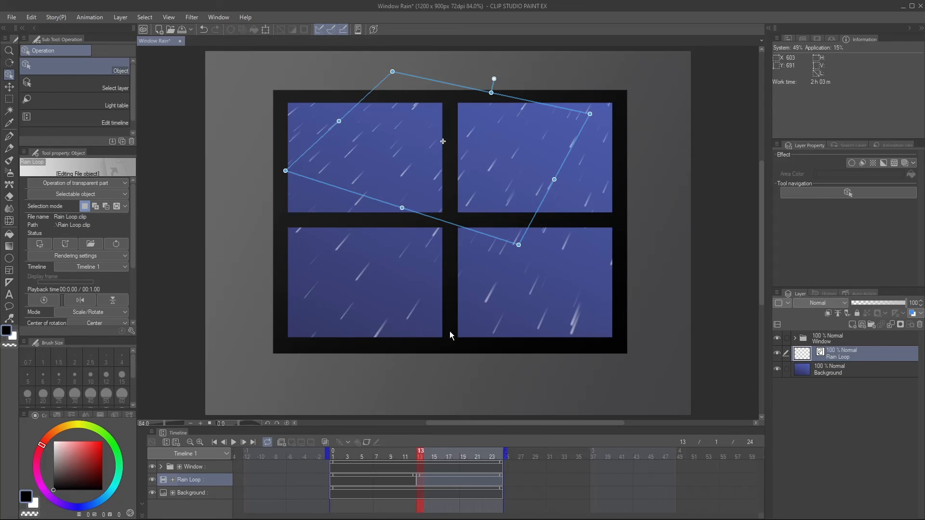
left_click(233, 442)
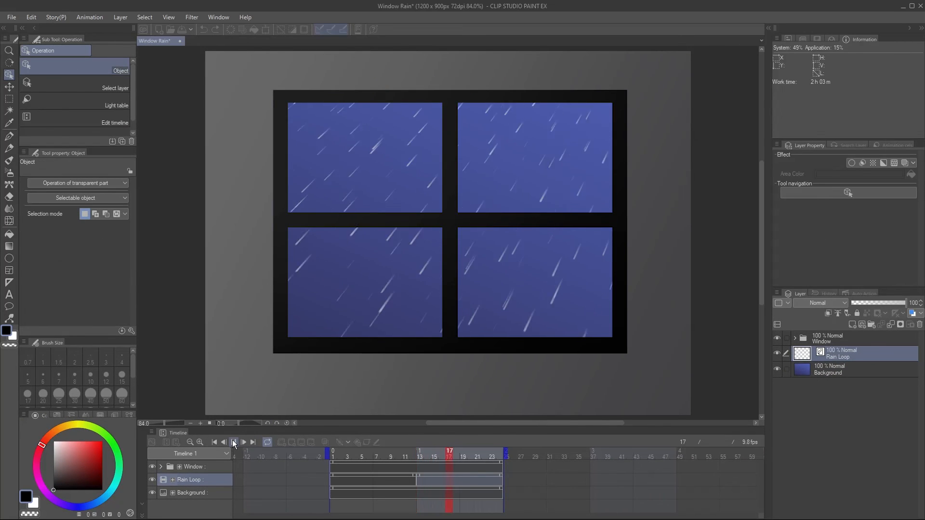